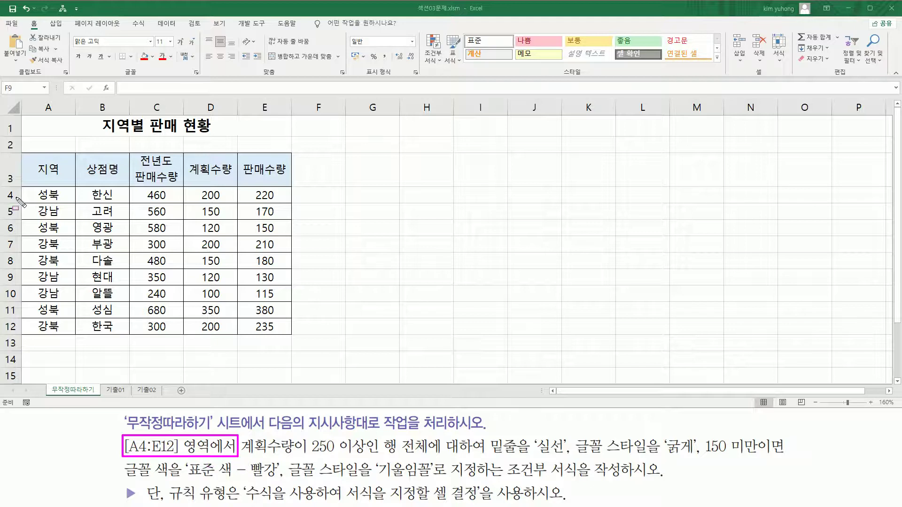
left_click_drag(22, 186, 288, 334)
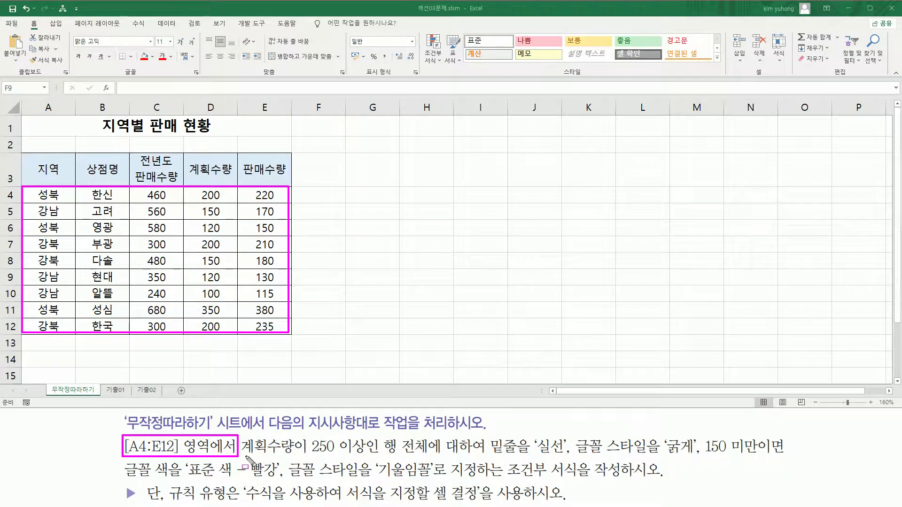
left_click_drag(243, 455, 428, 458)
left_click(384, 436)
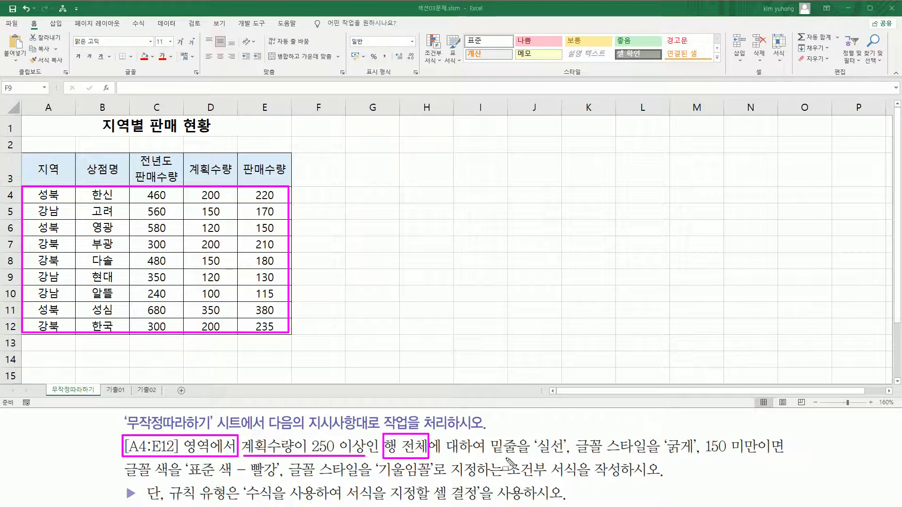
left_click_drag(488, 457, 694, 457)
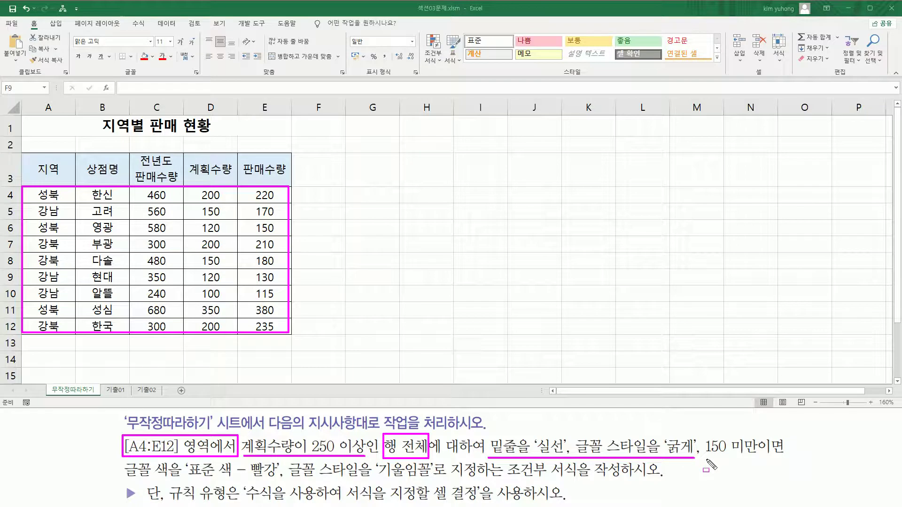
left_click_drag(706, 455, 778, 455)
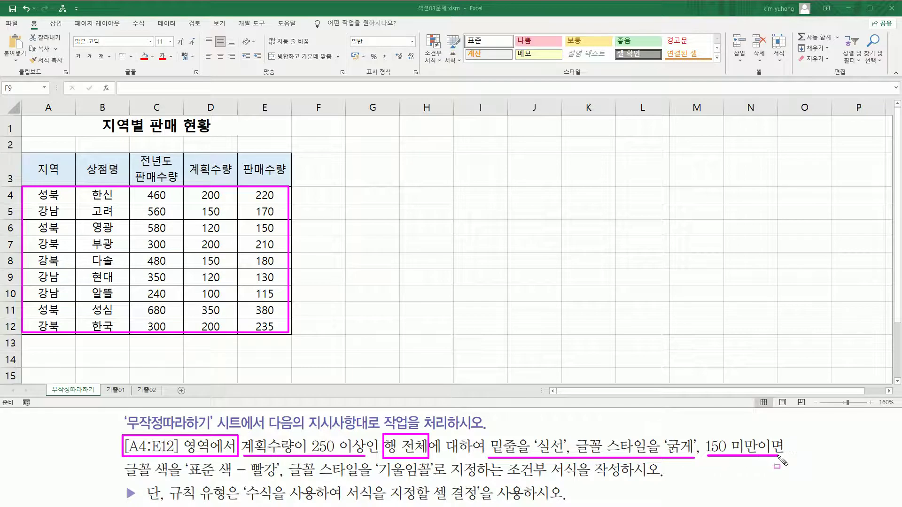
left_click_drag(125, 478, 433, 479)
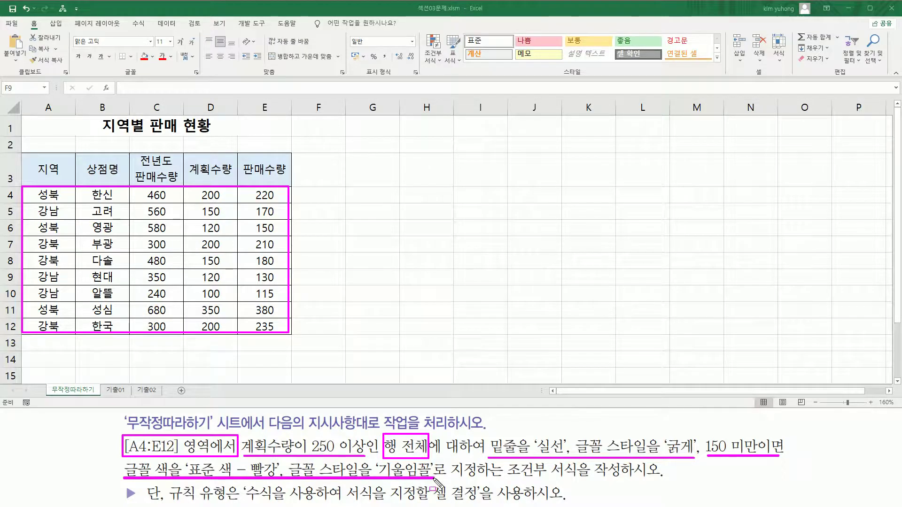
left_click_drag(501, 478, 619, 477)
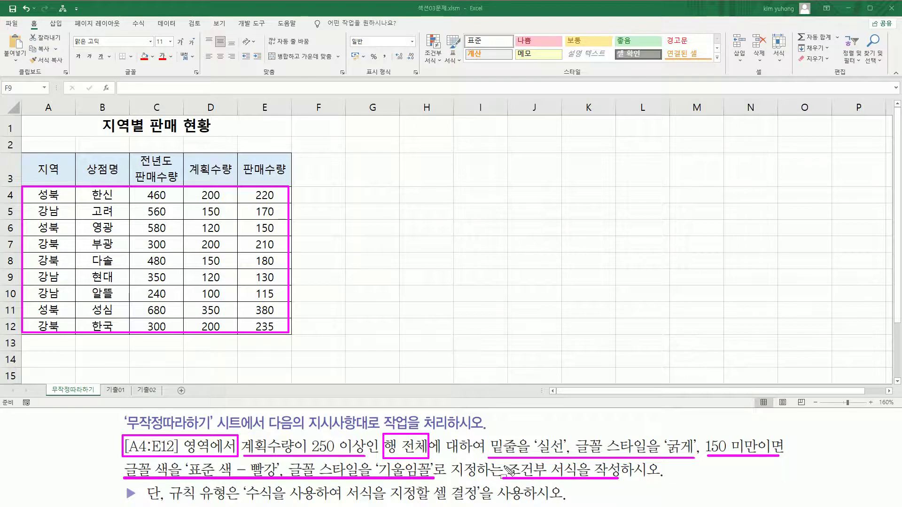
key("e")
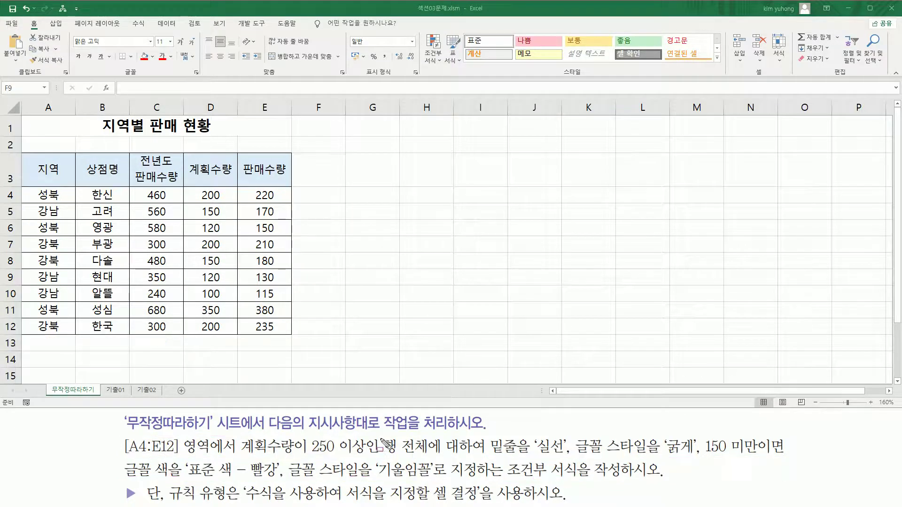
mouse_move(383, 434)
left_mouse_down()
mouse_move(409, 459)
mouse_move(439, 467)
mouse_move(430, 459)
left_mouse_up()
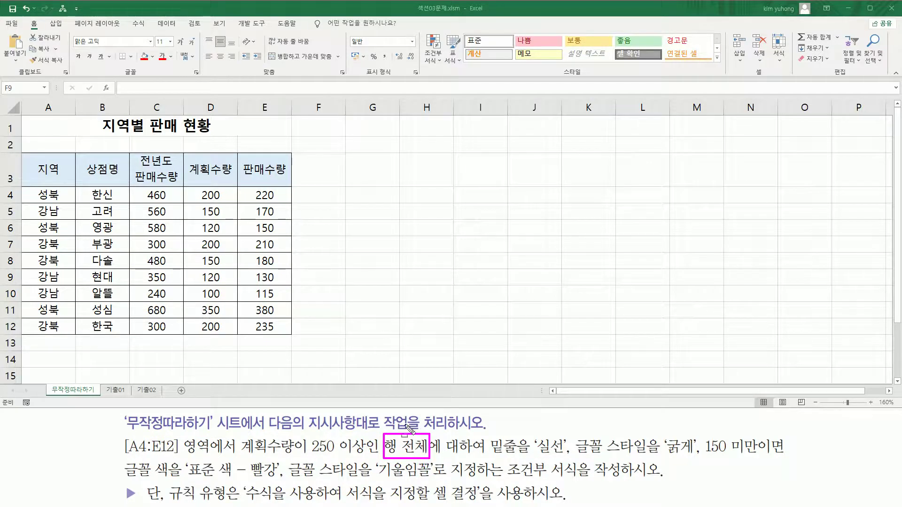
left_click_drag(239, 456, 357, 456)
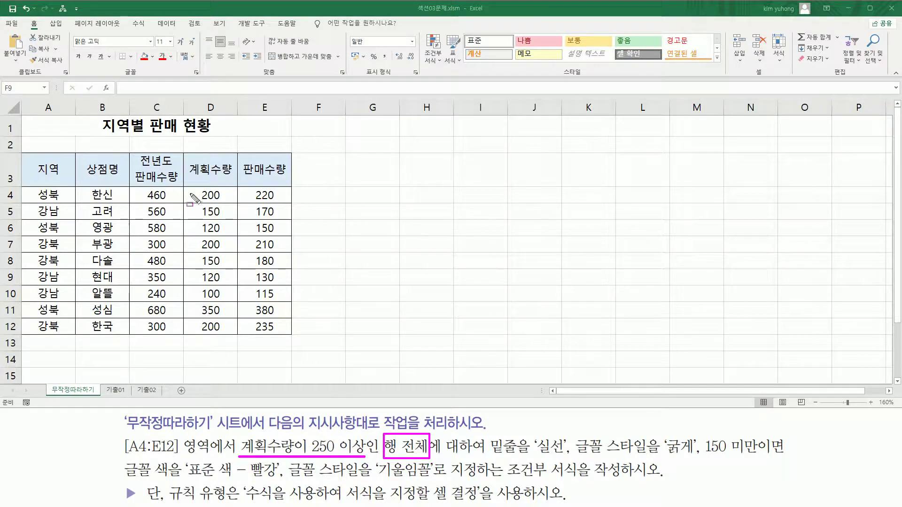
left_click_drag(192, 189, 228, 335)
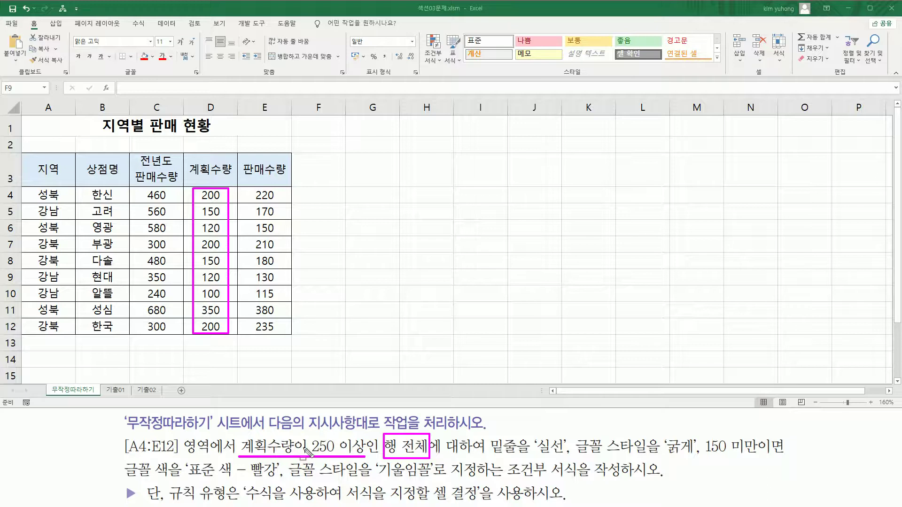
left_click_drag(194, 304, 223, 315)
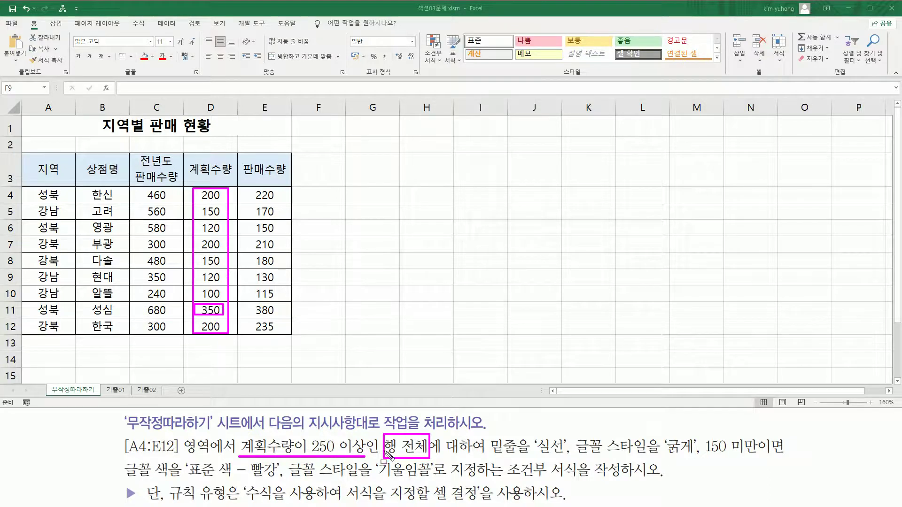
left_click_drag(378, 454, 433, 454)
mouse_move(31, 307)
left_mouse_down()
mouse_move(80, 315)
mouse_move(293, 307)
mouse_move(295, 320)
left_mouse_up()
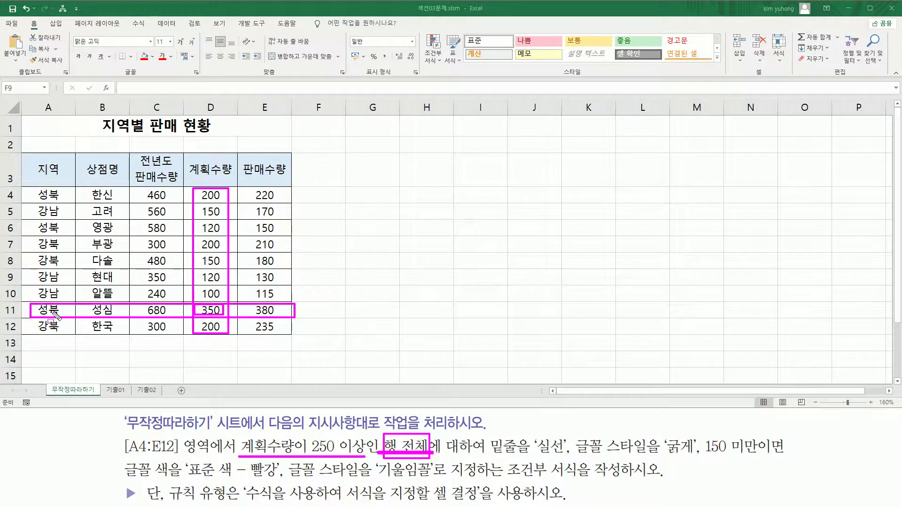
key("Escape")
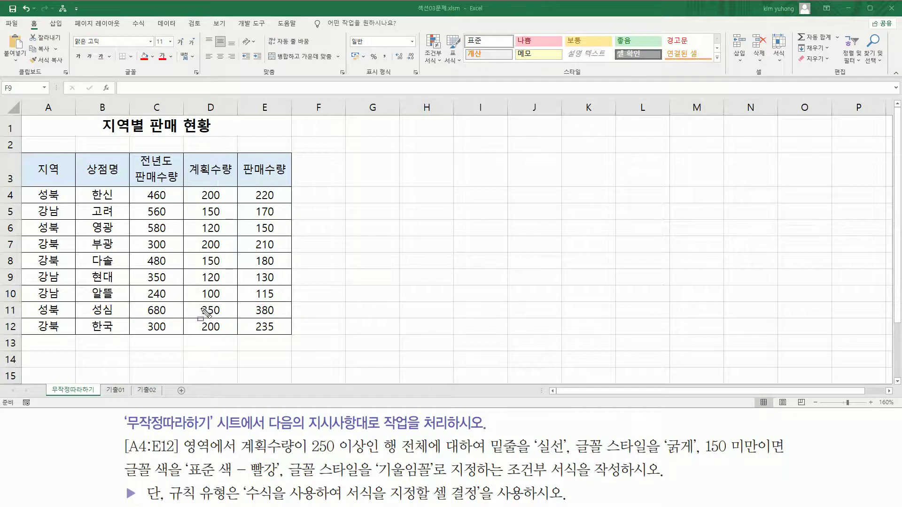
mouse_move(199, 305)
left_mouse_down()
mouse_move(223, 305)
mouse_move(219, 317)
left_mouse_up()
left_click_drag(30, 301, 292, 318)
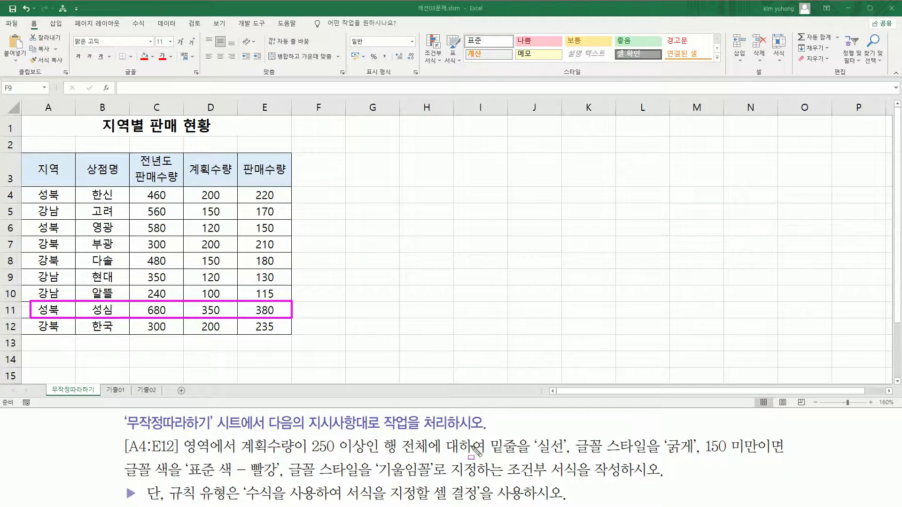
left_click_drag(234, 435, 367, 454)
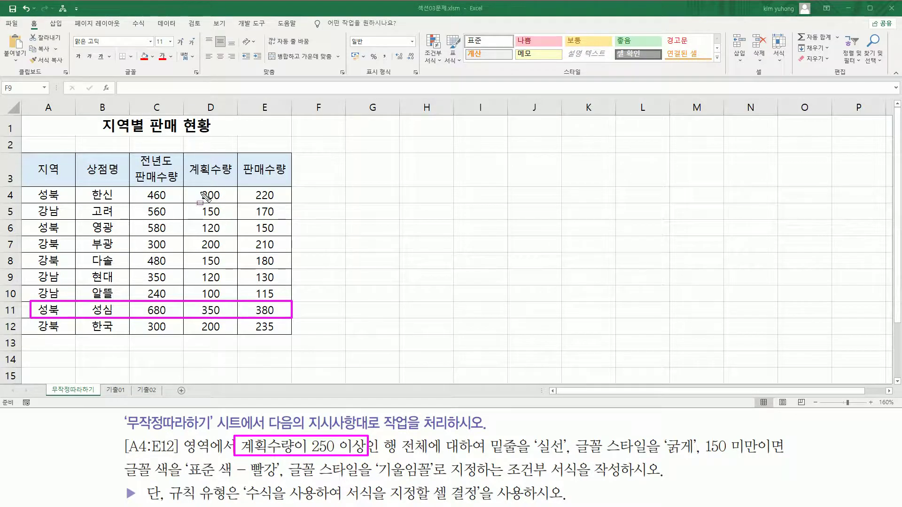
left_click_drag(201, 187, 222, 333)
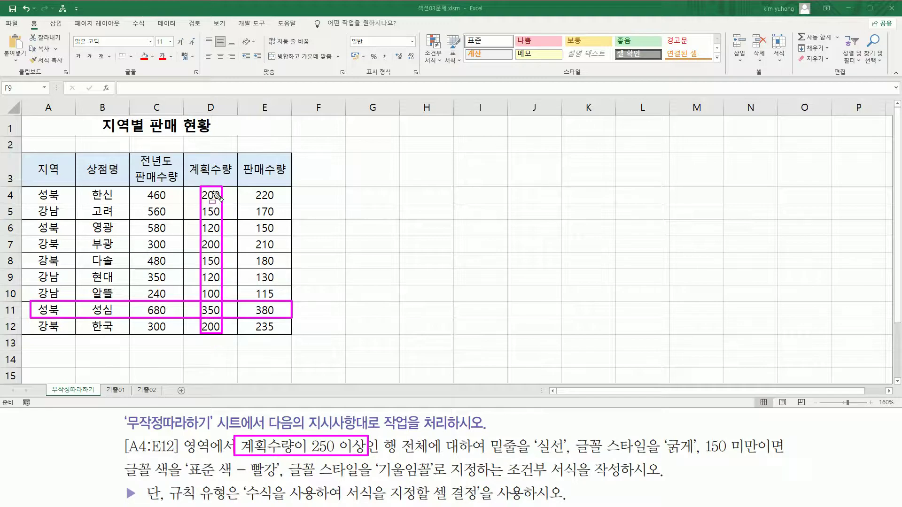
left_click_drag(203, 98, 219, 114)
key("Escape")
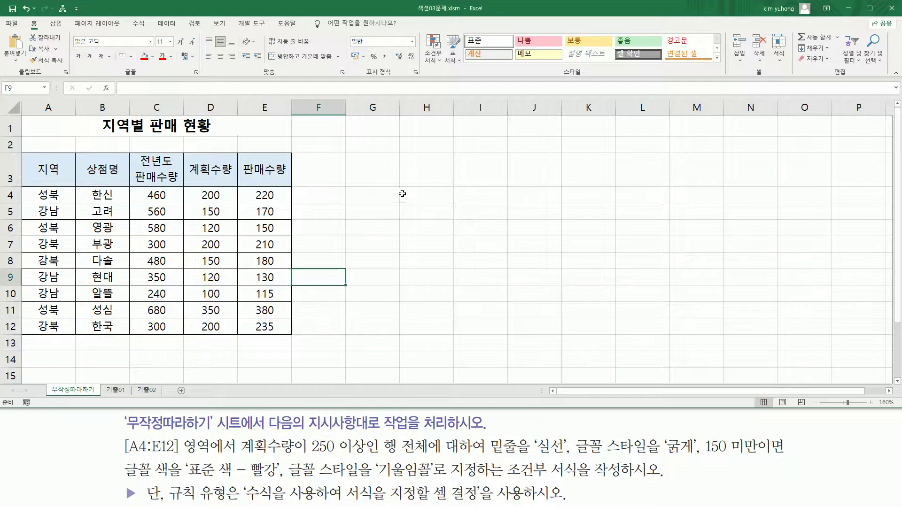
Enter the labels 행전체 in cell G4 and 열전체 in cell G5.
left_click(394, 197)
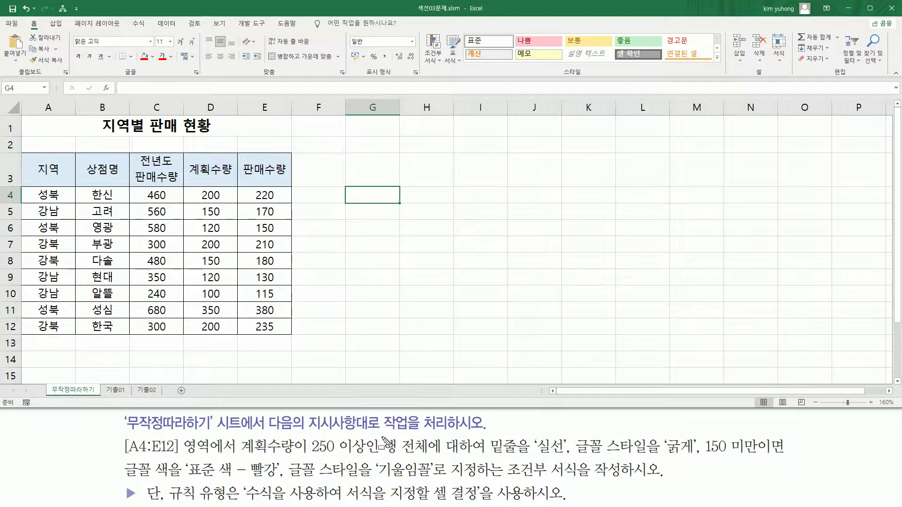
left_click_drag(379, 434, 431, 458)
key("Escape")
type("god")
key("BackSpace")
key("BackSpace")
key("BackSpace")
key("Hangul")
type("행저ㄴ체")
key("Return")
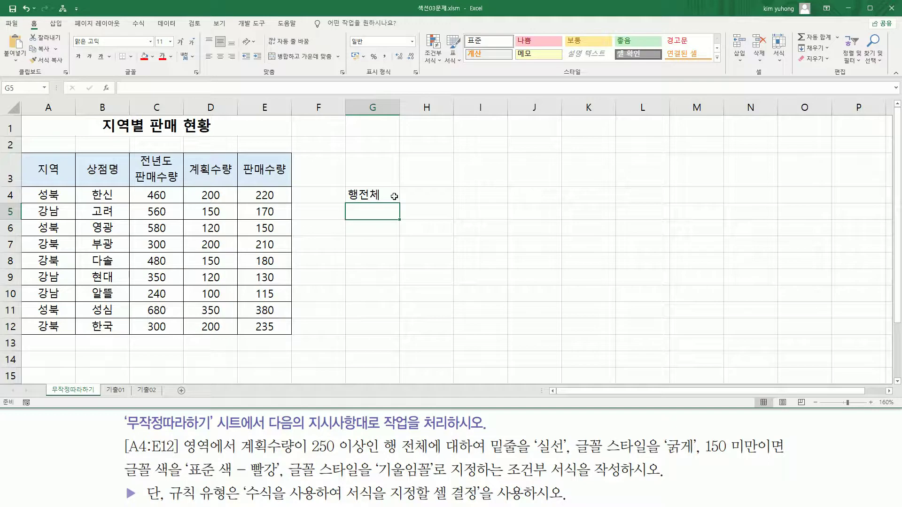
type("열전체")
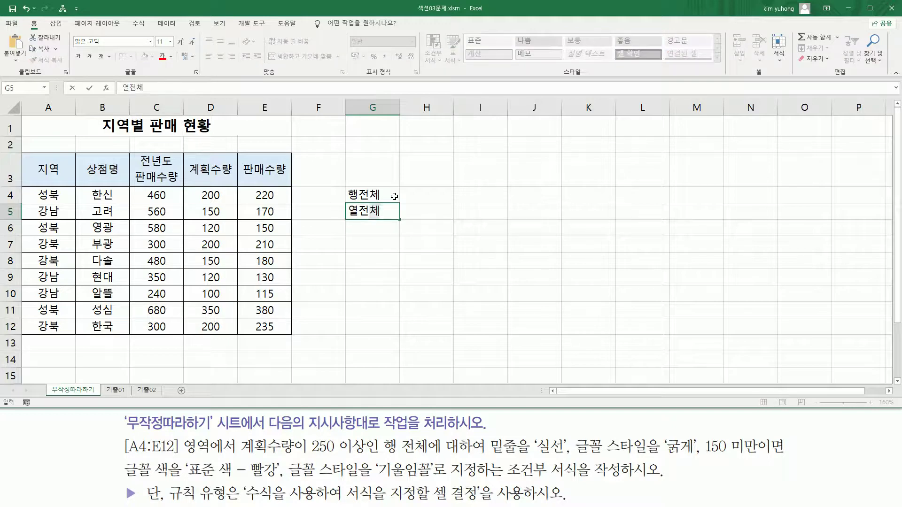
key("Return")
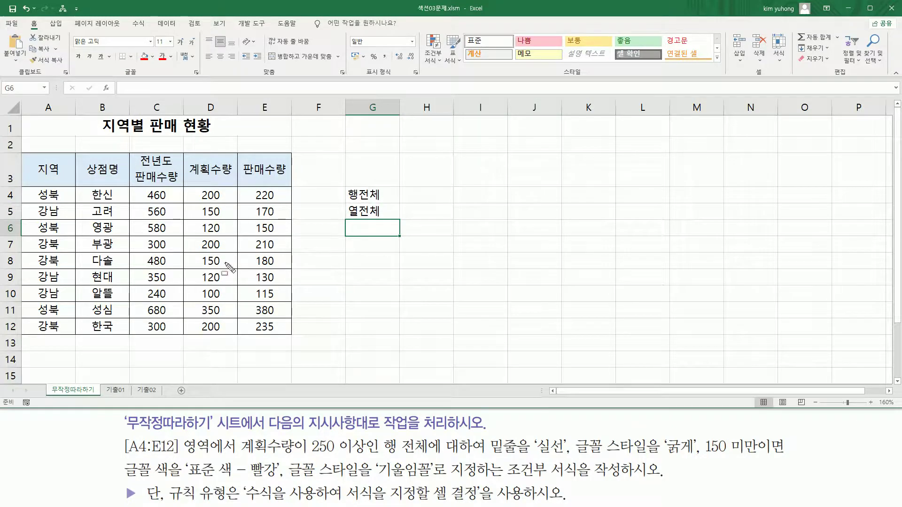
mouse_move(26, 303)
left_mouse_down()
mouse_move(42, 317)
mouse_move(292, 314)
left_mouse_up()
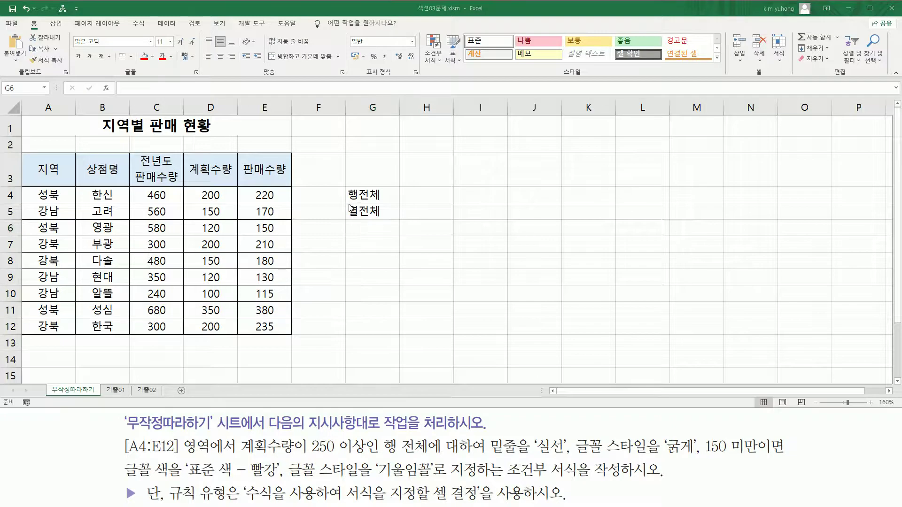
mouse_move(349, 215)
left_mouse_down()
mouse_move(386, 220)
mouse_move(378, 232)
left_mouse_up()
key("Escape")
left_click_drag(88, 152, 123, 334)
left_click_drag(147, 151, 169, 328)
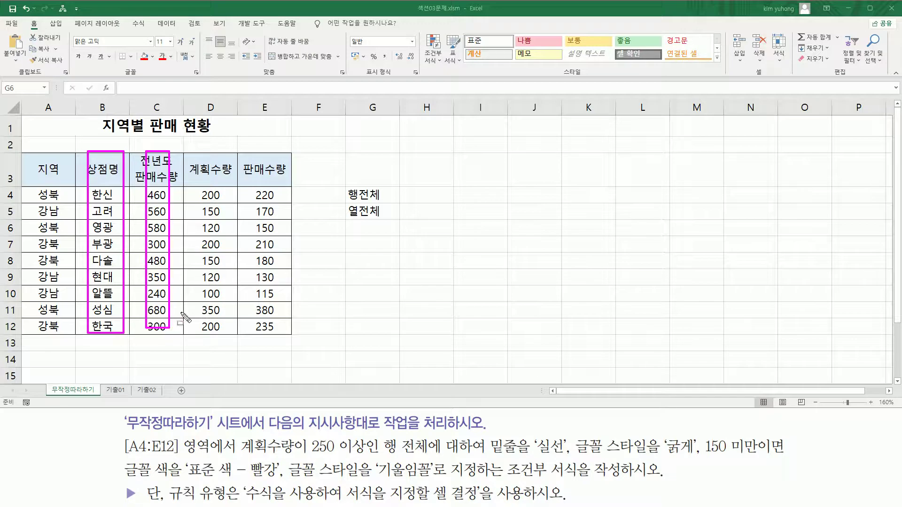
key("Escape")
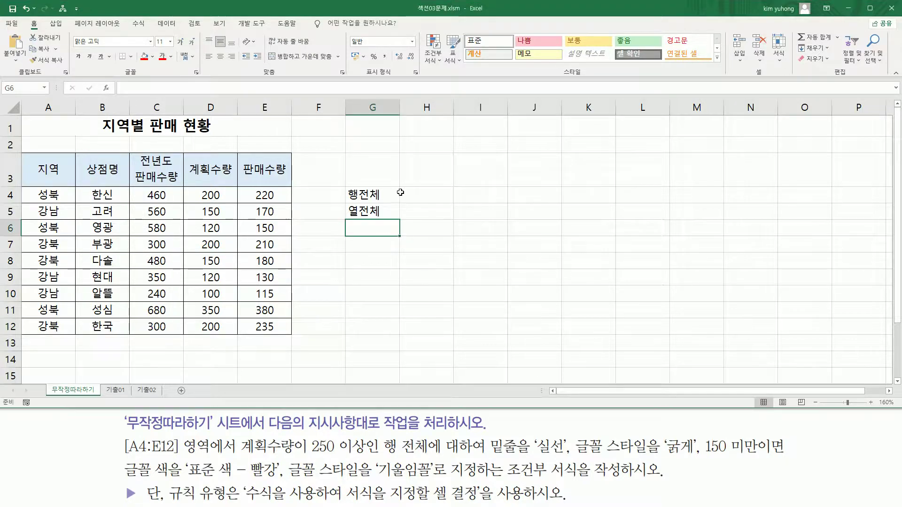
Enter the mixed reference example $A1 in cell H4 beside the 행전체 label.
left_click(430, 201)
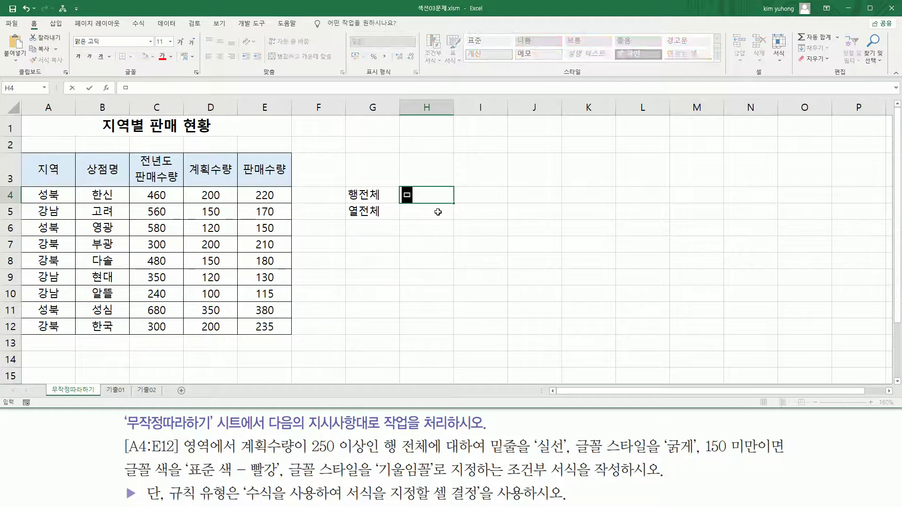
double_click(439, 212)
key("Escape")
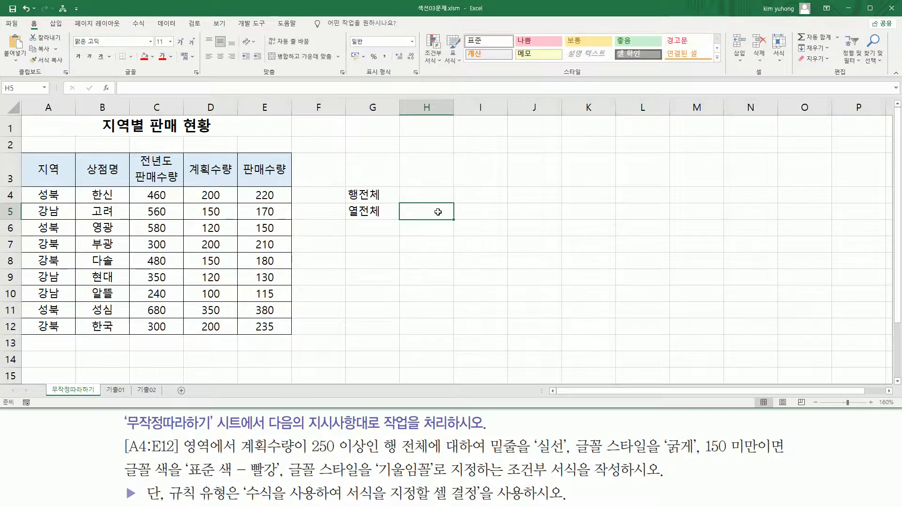
key("Up")
type("A1")
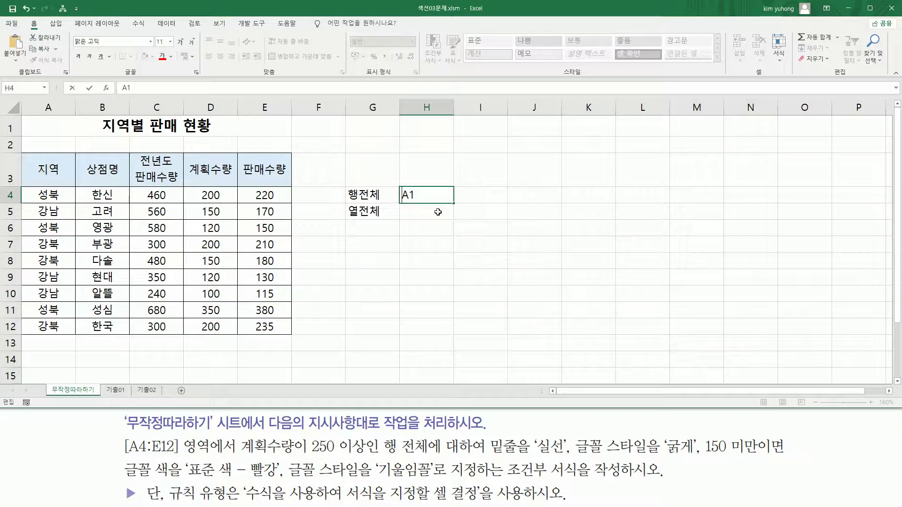
key("Home")
type("$")
key("Return")
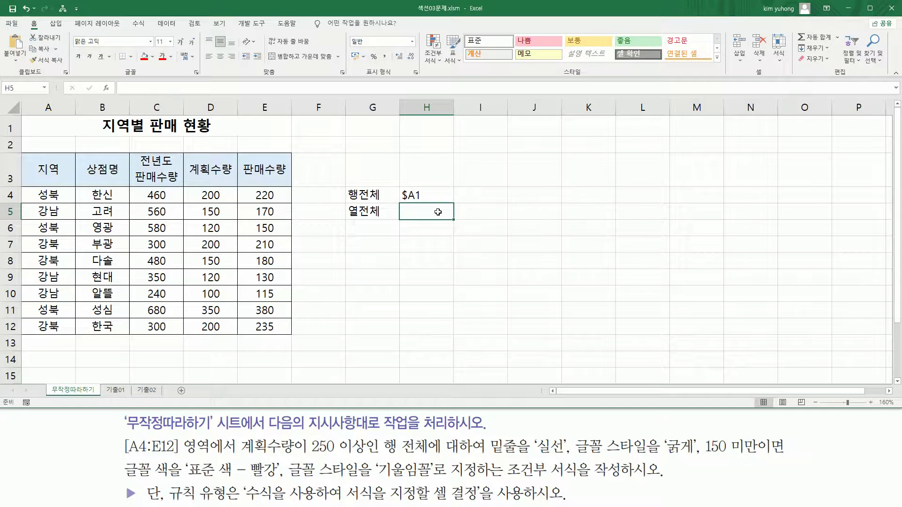
Enter the mixed reference example A$1 in cell H5 beside the 열전체 label.
type("A")
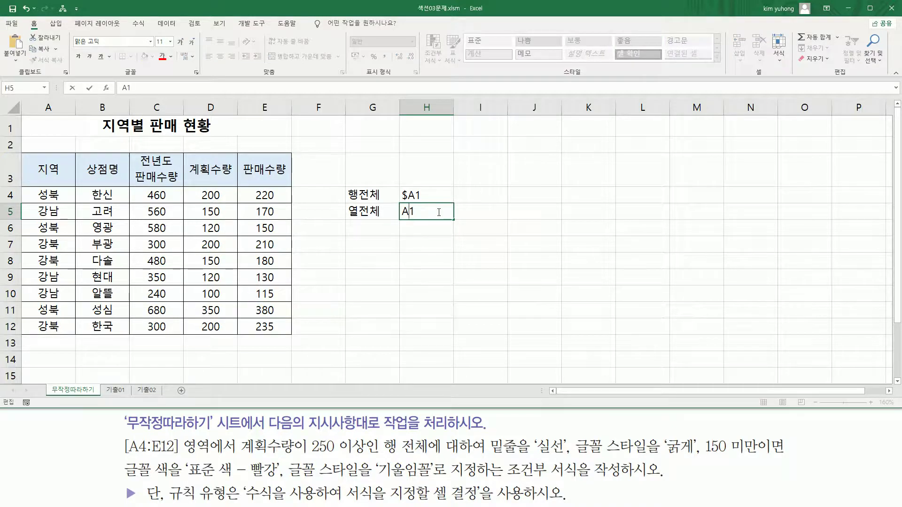
type("$")
key("Return")
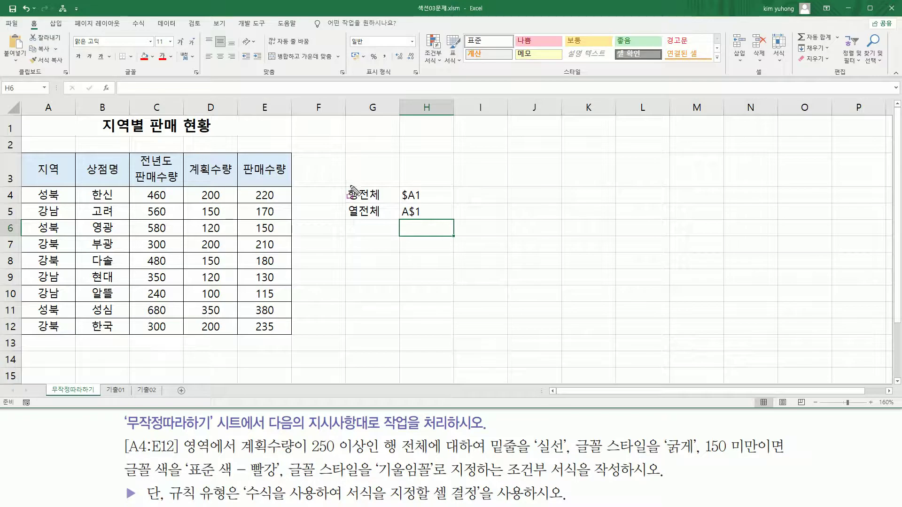
mouse_move(347, 184)
left_mouse_down()
mouse_move(354, 203)
mouse_move(386, 221)
left_mouse_up()
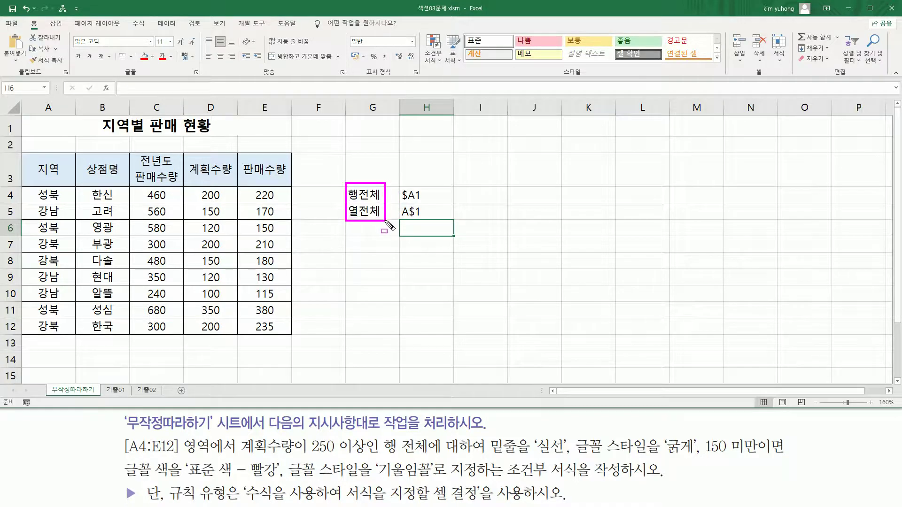
left_click_drag(399, 183, 424, 219)
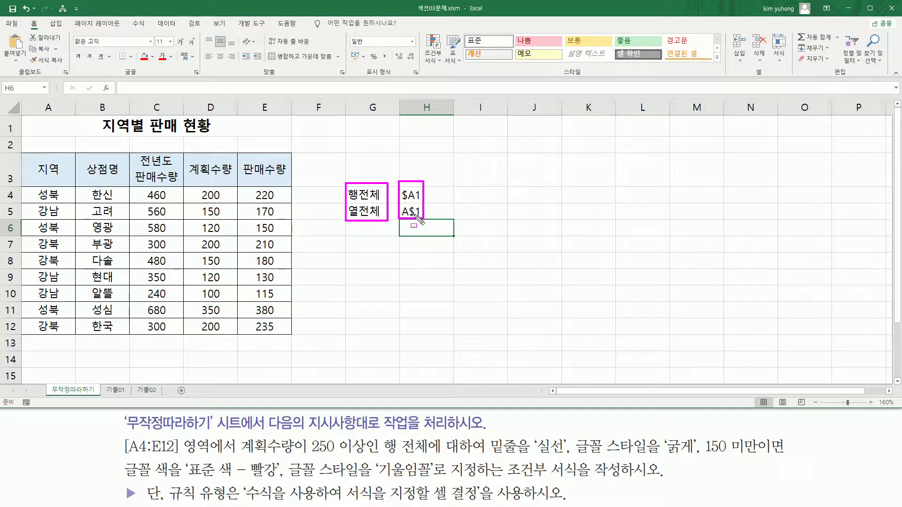
key("Escape")
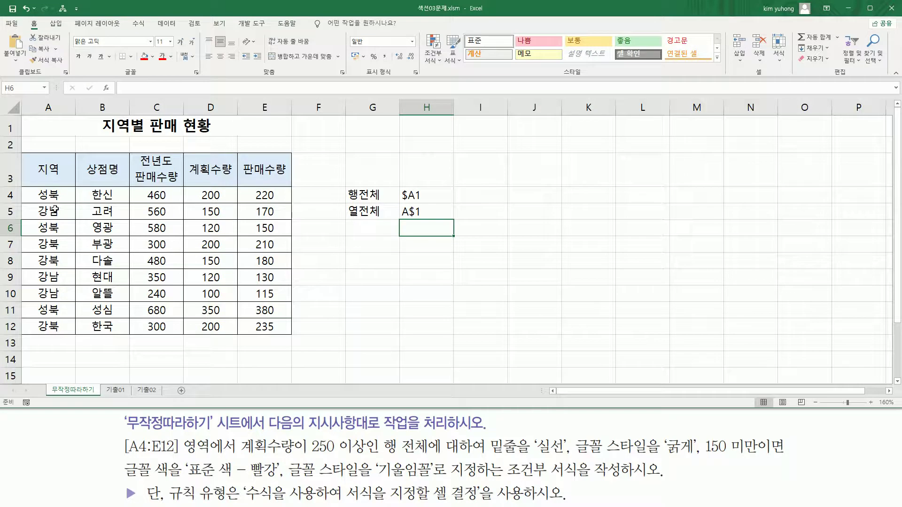
Start a new conditional formatting rule for A4:E12 with the rule type 수식을 사용하여 서식을 지정할 셀 결정.
left_click(42, 195)
left_click_drag(96, 214, 257, 325)
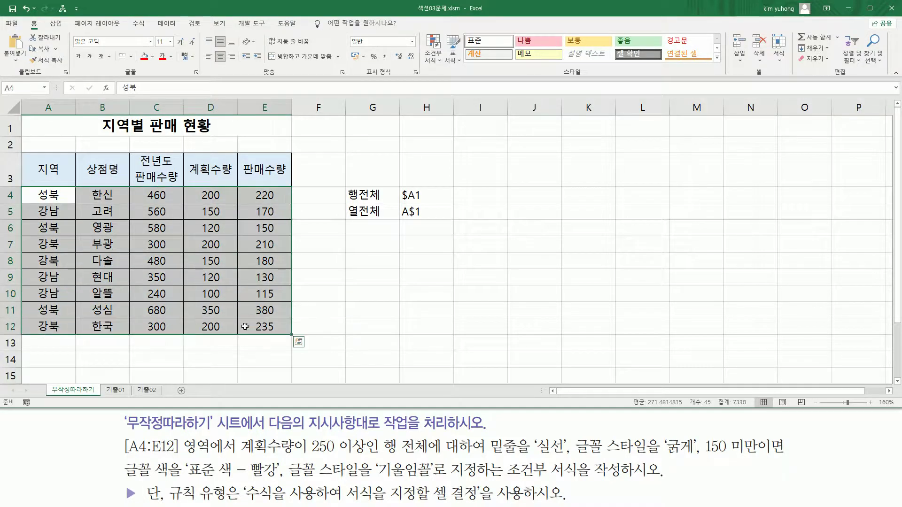
left_click_drag(119, 456, 208, 456)
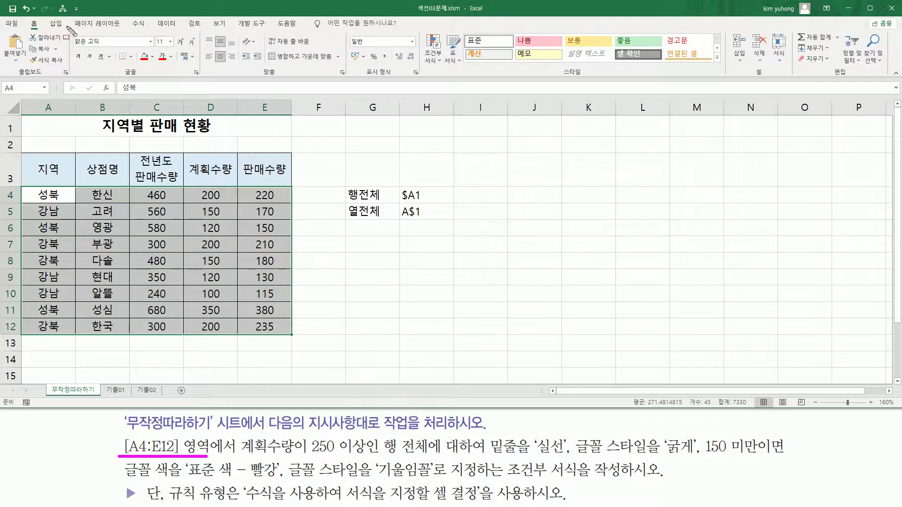
left_click_drag(25, 14, 43, 31)
left_click_drag(419, 31, 445, 67)
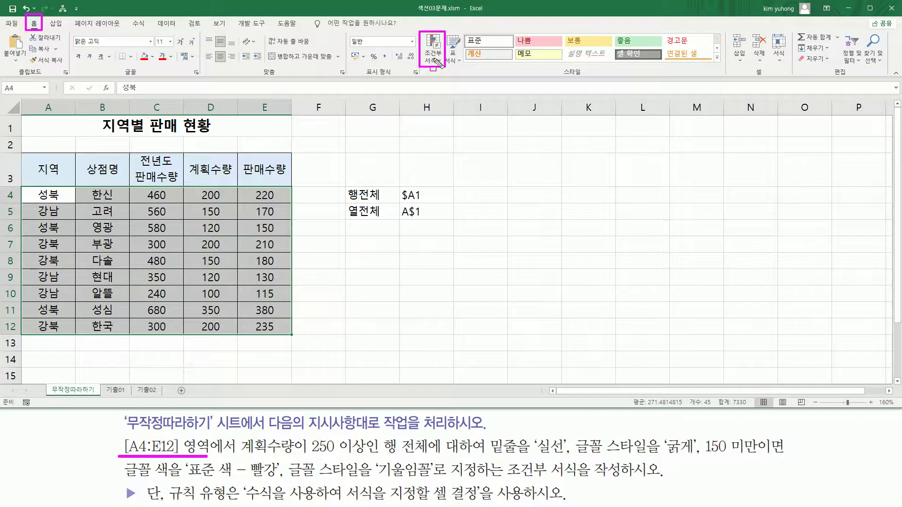
left_click(438, 60)
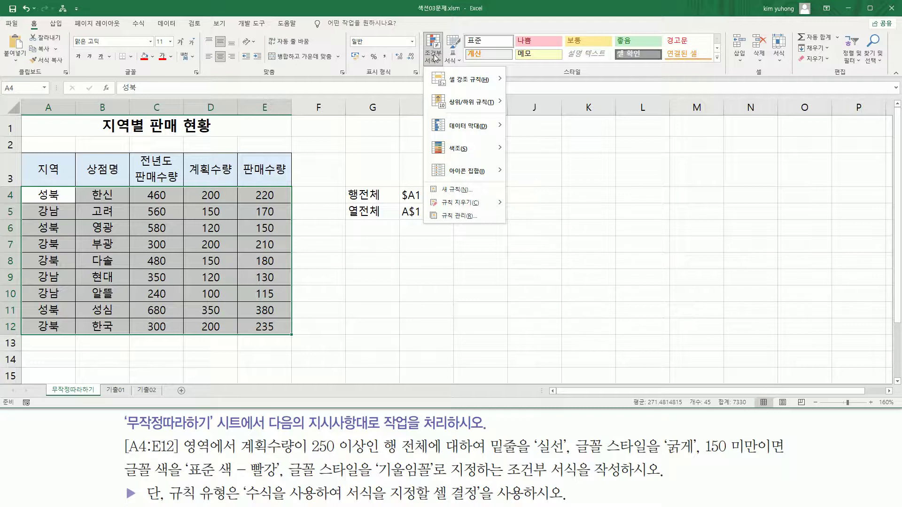
left_click(457, 191)
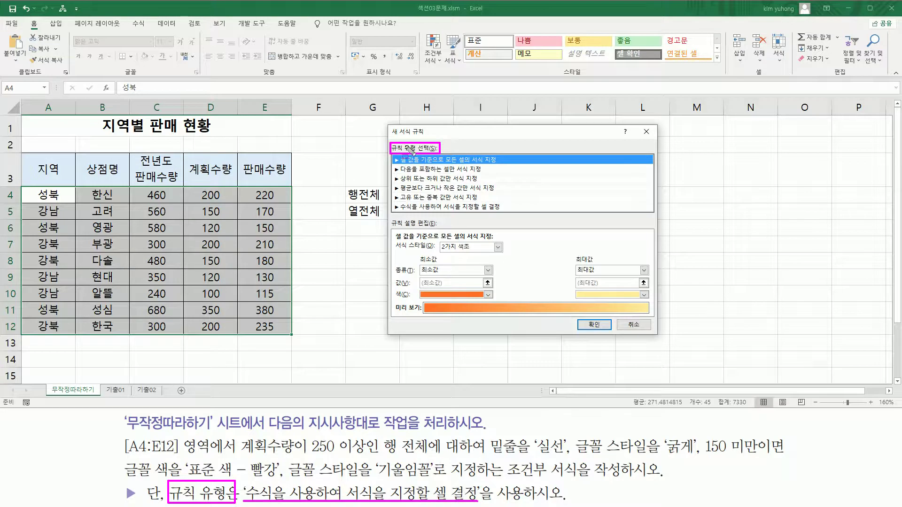
left_click_drag(391, 203, 507, 213)
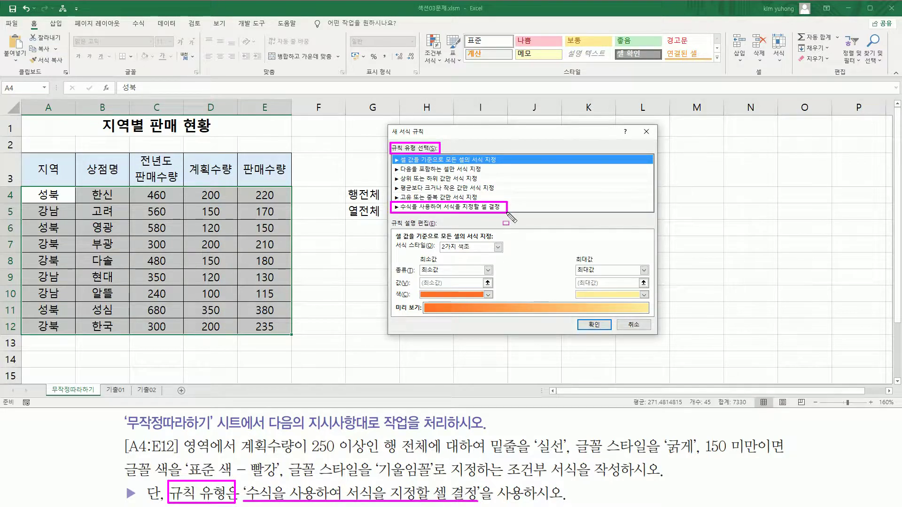
key("Escape")
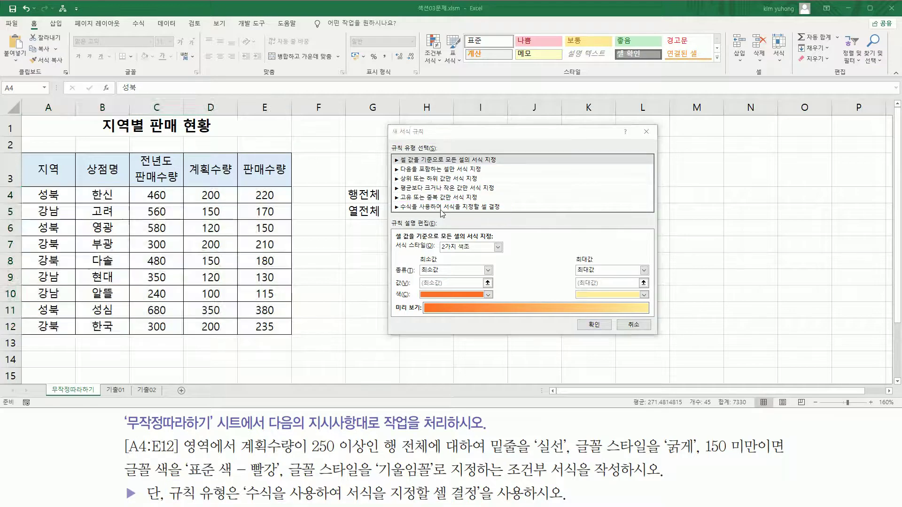
left_click(434, 207)
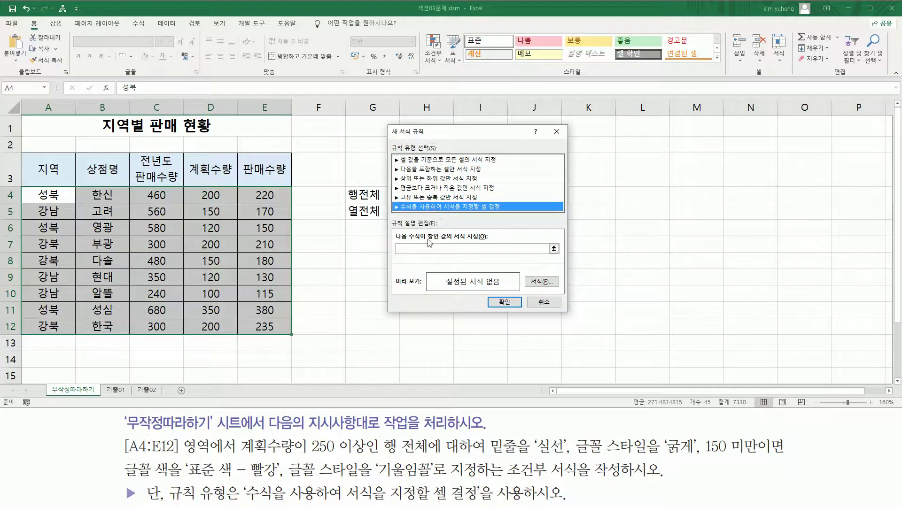
Begin the rule's formula with an equals sign and a reference to the first 계획수량 cell, D4.
left_click_drag(395, 243, 539, 256)
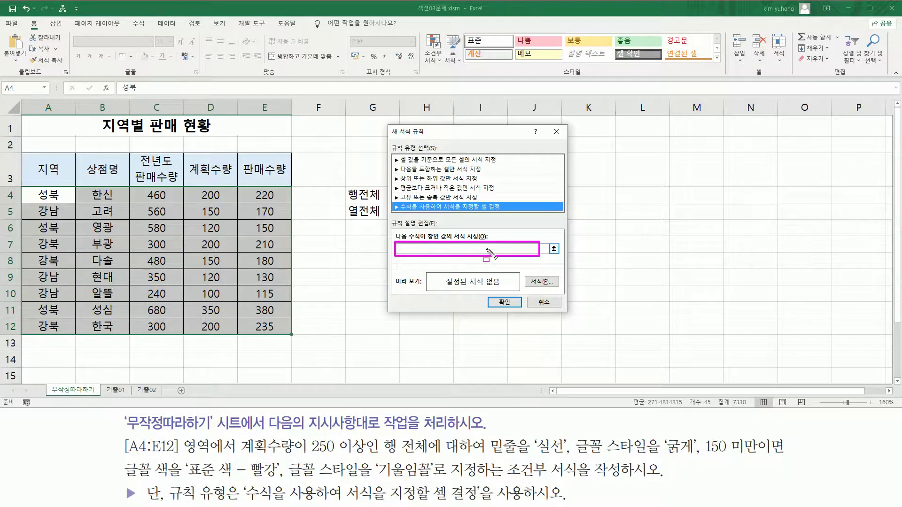
key("Escape")
left_click_drag(455, 131, 521, 134)
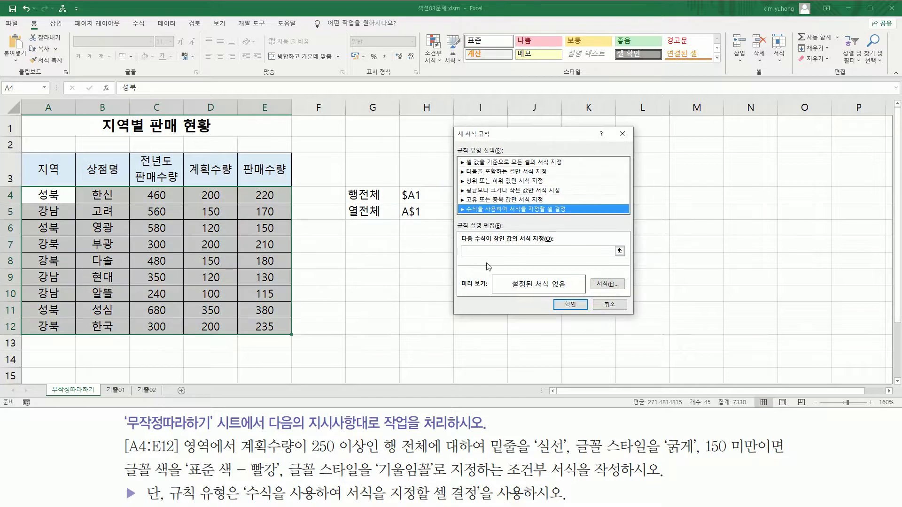
left_click(488, 250)
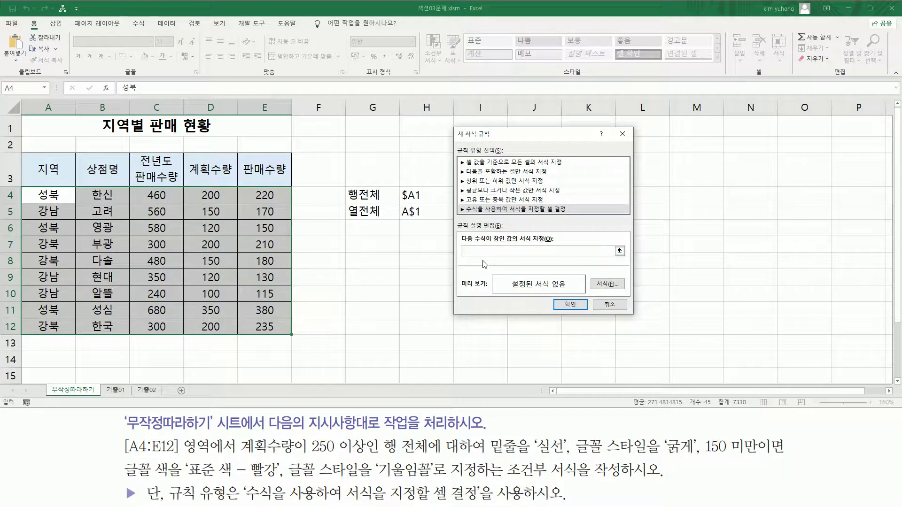
key("ctrl+2")
mouse_move(237, 455)
left_mouse_down()
mouse_move(355, 455)
mouse_move(368, 436)
left_mouse_up()
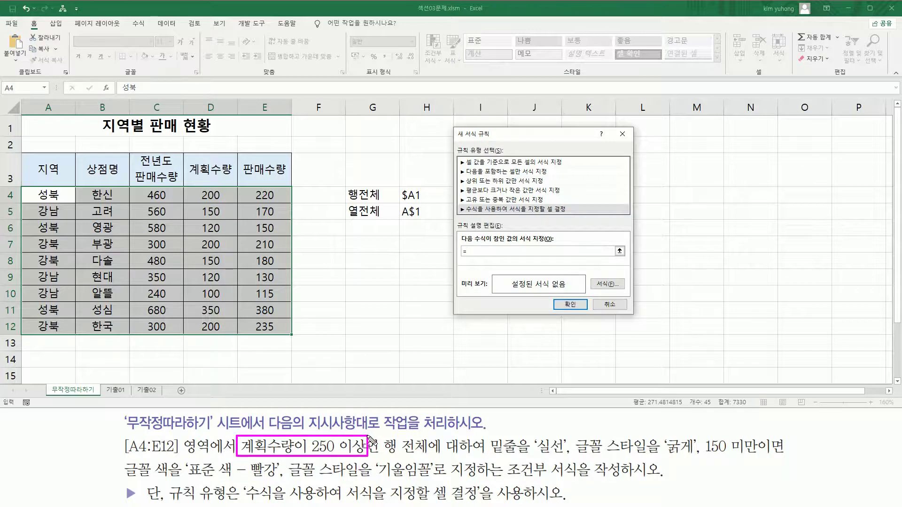
key("Escape")
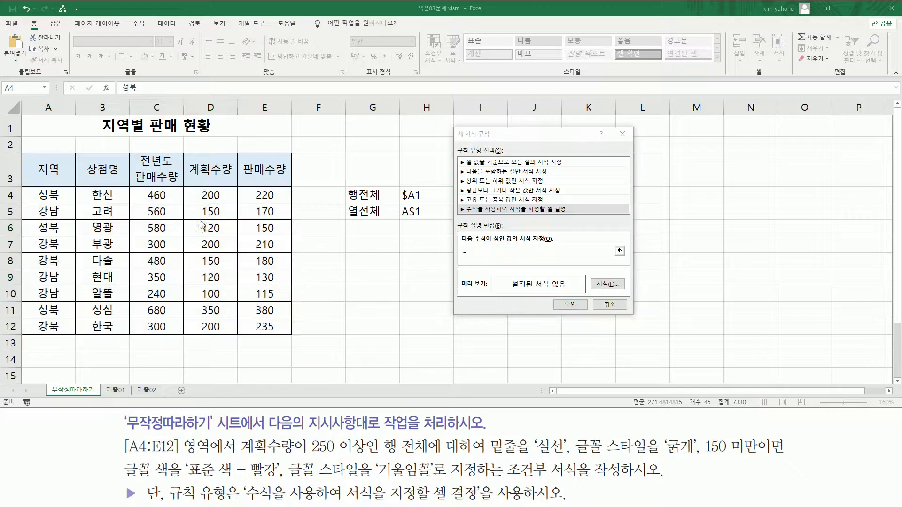
left_click(480, 252)
left_click(218, 197)
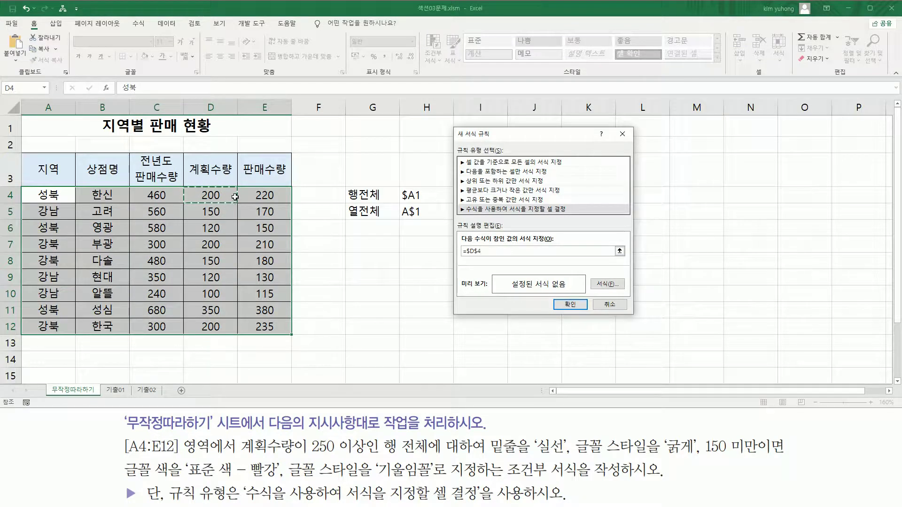
Lock only the column of the D4 reference and complete the rule's formula as =$D4>=250.
key("ctrl+2")
left_click_drag(466, 256, 483, 255)
mouse_move(349, 201)
left_mouse_down()
mouse_move(421, 201)
mouse_move(425, 187)
mouse_move(425, 201)
left_mouse_up()
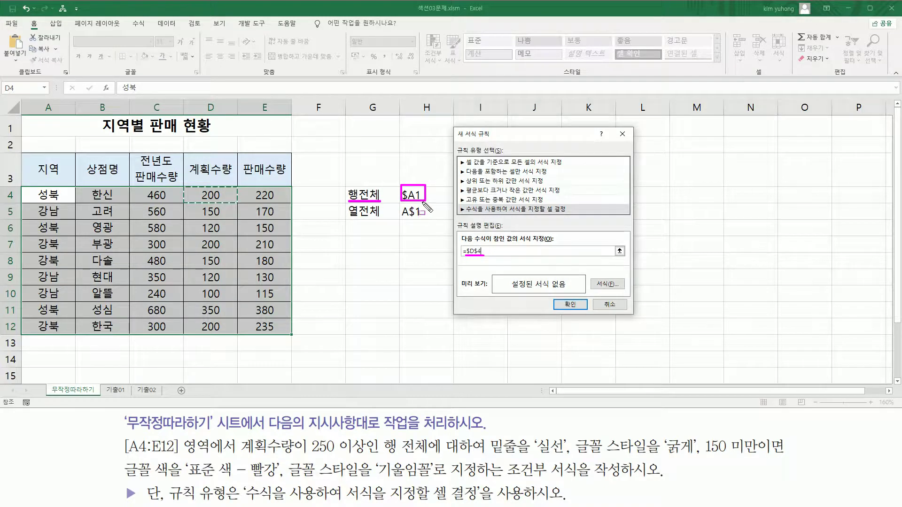
key("Escape")
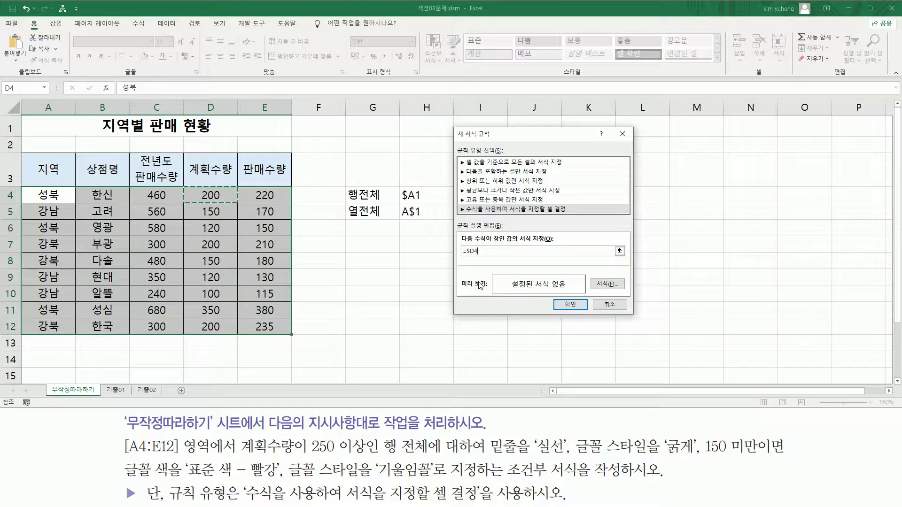
key("F4")
key("F4")
left_click_drag(465, 257, 482, 257)
key("Escape")
left_click(485, 252)
type(">=250")
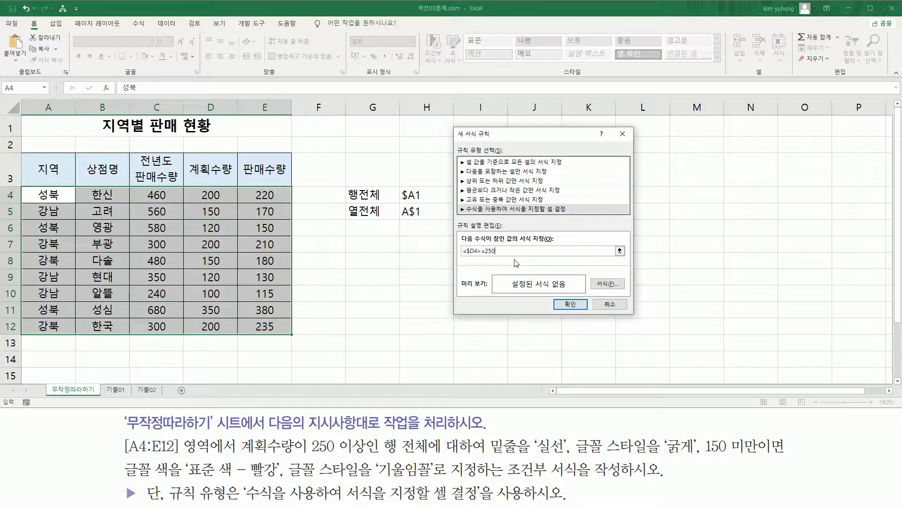
left_click_drag(463, 257, 497, 257)
left_click_drag(194, 188, 223, 202)
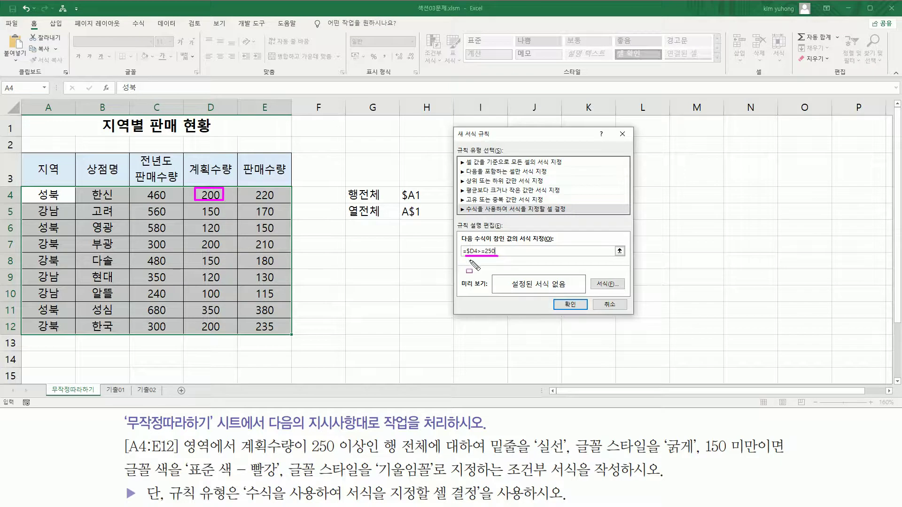
mouse_move(194, 188)
left_mouse_down()
mouse_move(195, 253)
mouse_move(225, 334)
left_mouse_up()
left_click_drag(225, 188, 226, 337)
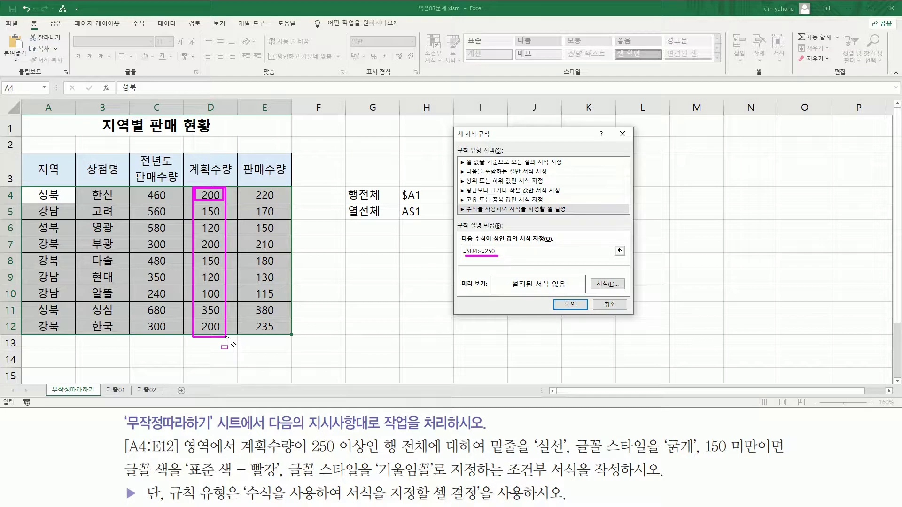
mouse_move(477, 243)
left_mouse_down()
mouse_move(483, 249)
mouse_move(477, 253)
mouse_move(497, 256)
left_mouse_up()
key("Escape")
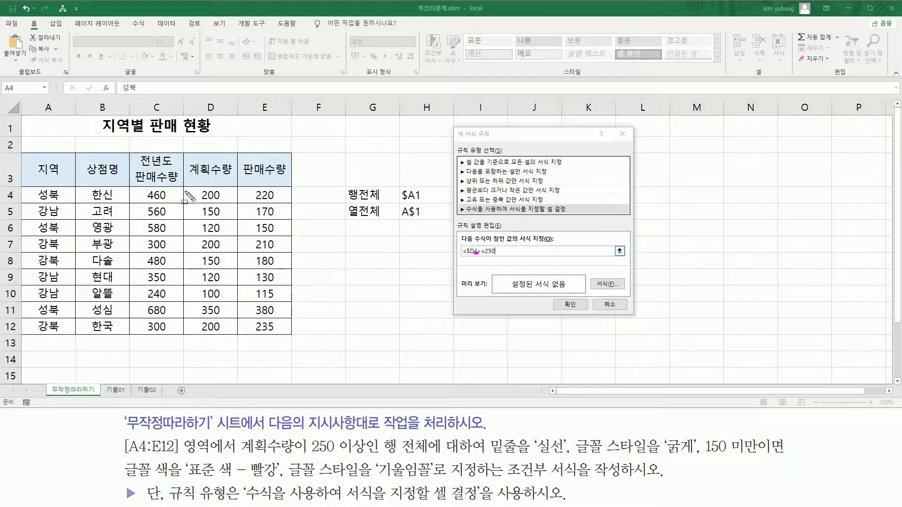
left_click_drag(194, 188, 226, 202)
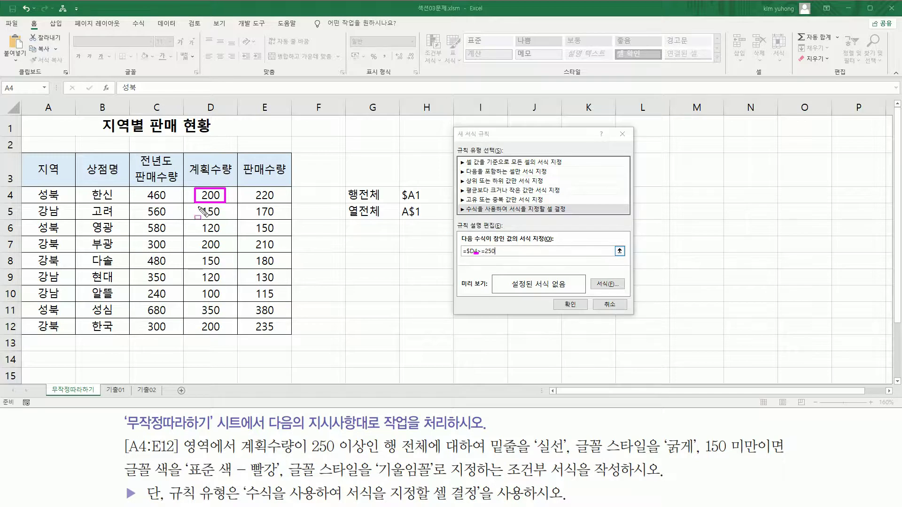
mouse_move(195, 203)
left_mouse_down()
mouse_move(223, 219)
mouse_move(222, 237)
mouse_move(203, 239)
mouse_move(232, 255)
left_mouse_up()
mouse_move(198, 319)
left_mouse_down()
mouse_move(198, 335)
mouse_move(224, 321)
mouse_move(224, 336)
left_mouse_up()
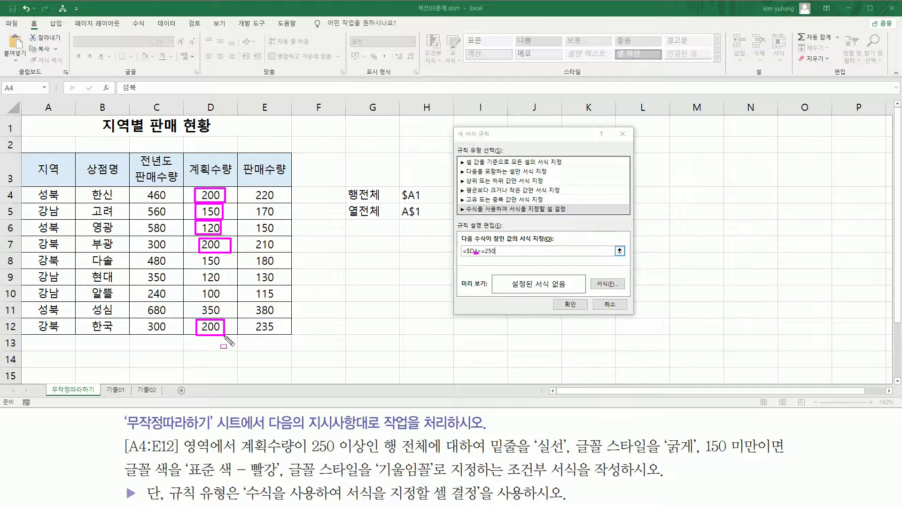
key("Escape")
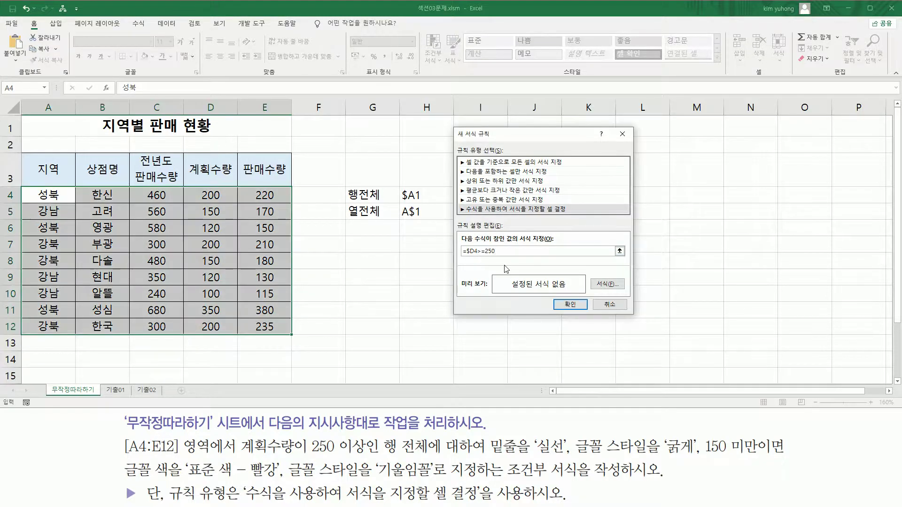
Give the rule the font style 굵게 and a 실선 underline, and apply it to the selected range.
left_click_drag(620, 299, 626, 302)
left_click_drag(592, 274, 625, 291)
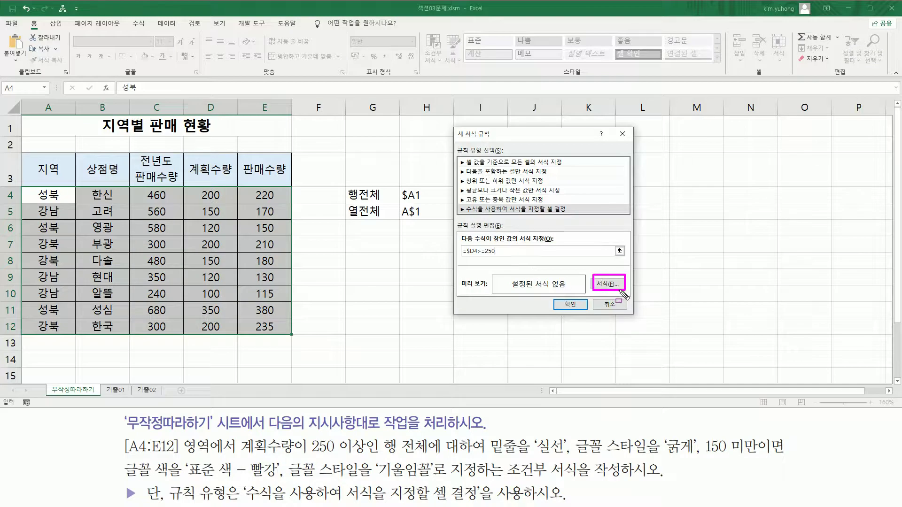
left_click(608, 285)
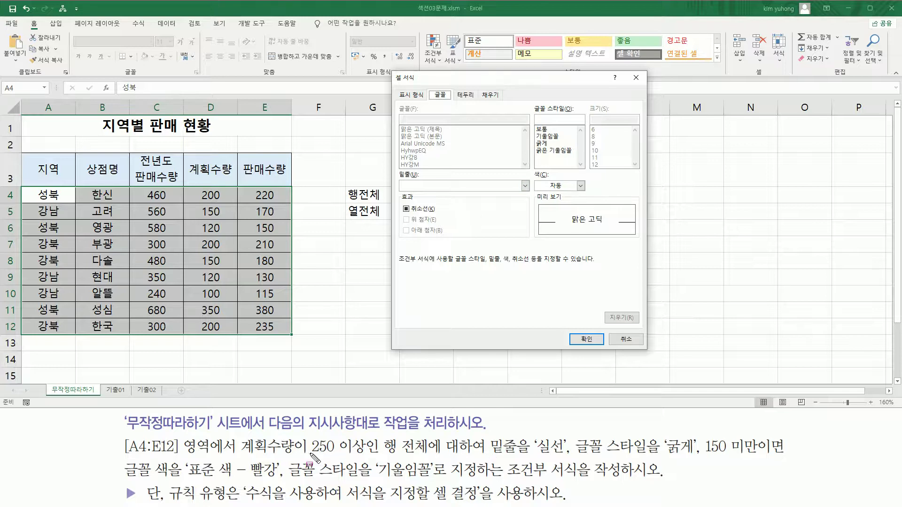
mouse_move(305, 436)
left_mouse_down()
mouse_move(370, 453)
mouse_move(432, 454)
left_mouse_up()
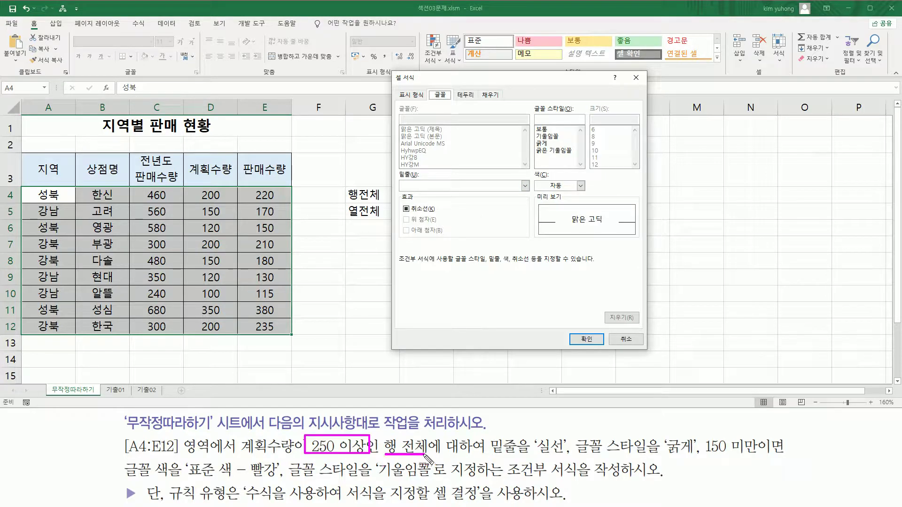
mouse_move(491, 432)
left_mouse_down()
mouse_move(540, 458)
mouse_move(698, 455)
left_mouse_up()
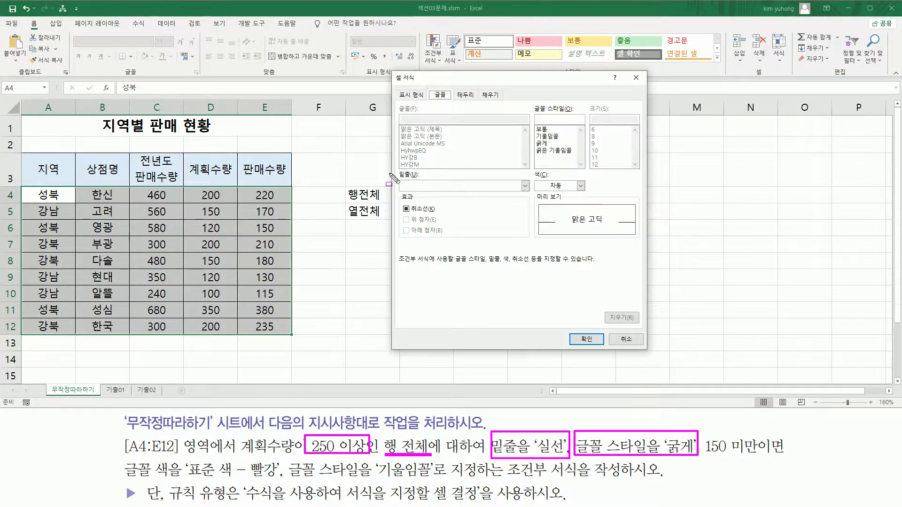
left_click_drag(396, 170, 526, 193)
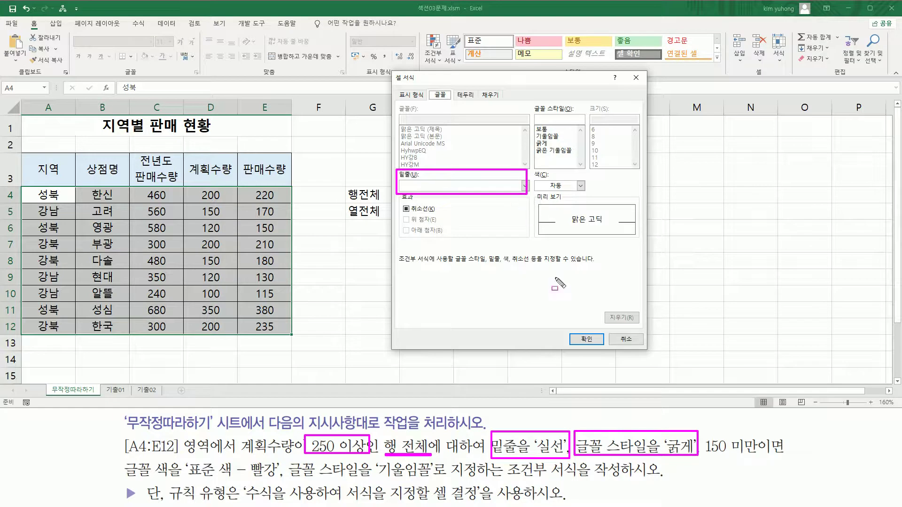
mouse_move(531, 101)
left_mouse_down()
mouse_move(536, 123)
mouse_move(586, 169)
left_mouse_up()
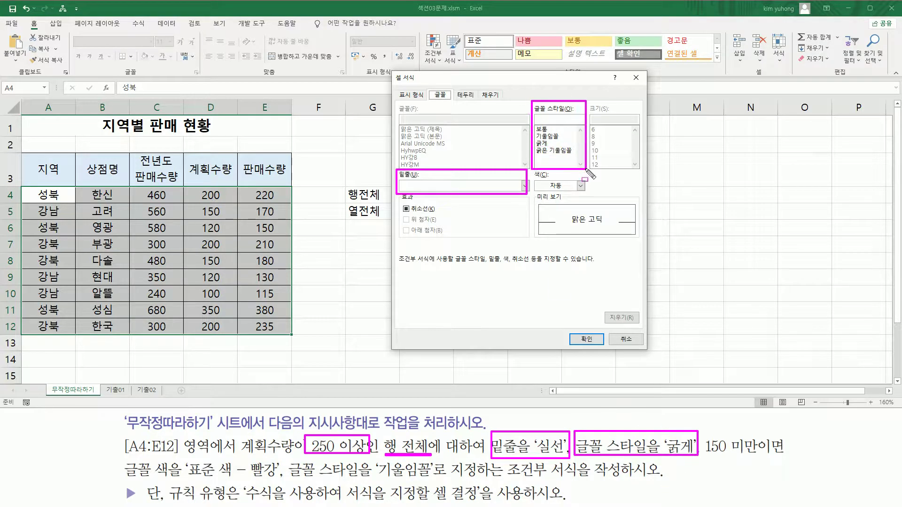
key("Escape")
left_click(545, 143)
left_click(459, 187)
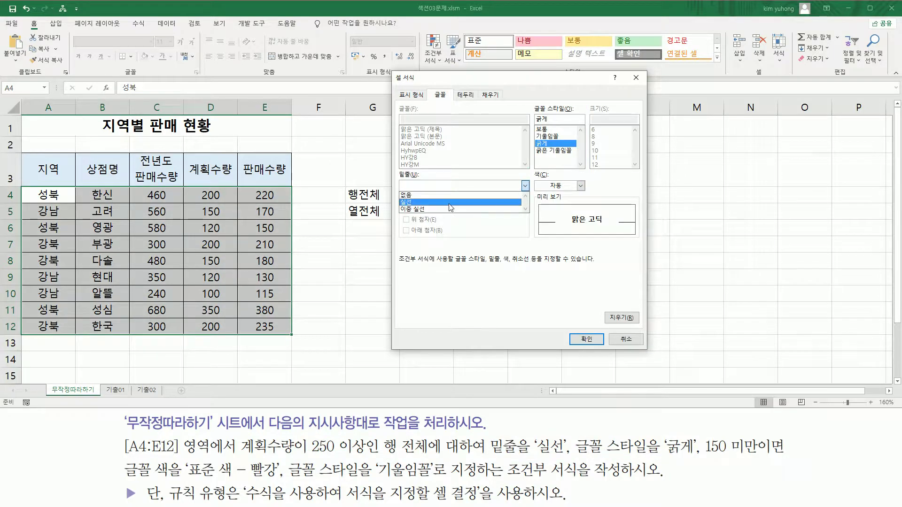
left_click(450, 202)
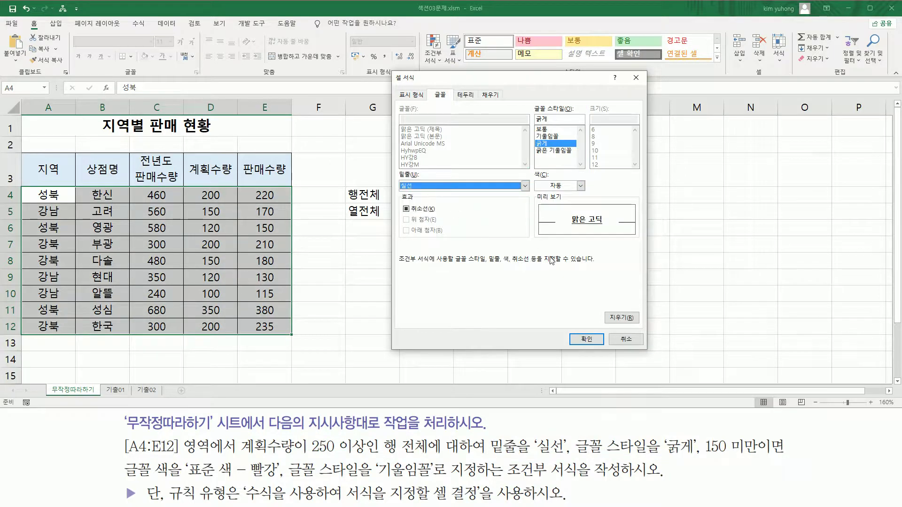
left_click(586, 339)
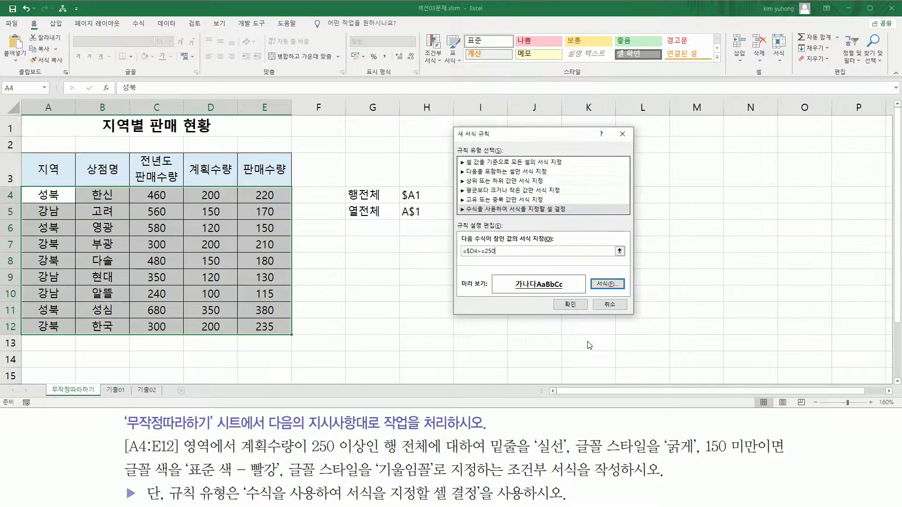
left_click(582, 303)
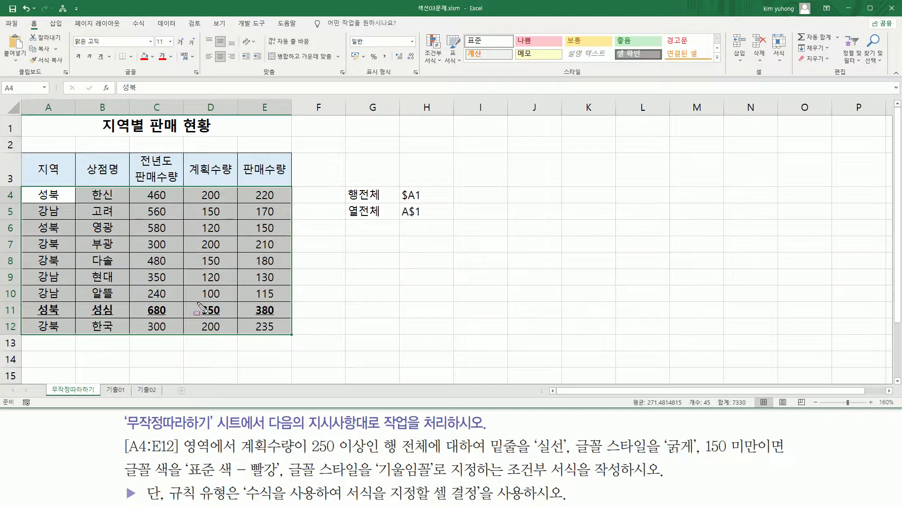
left_click_drag(197, 301, 226, 320)
mouse_move(29, 302)
left_mouse_down()
mouse_move(77, 321)
mouse_move(294, 323)
left_mouse_up()
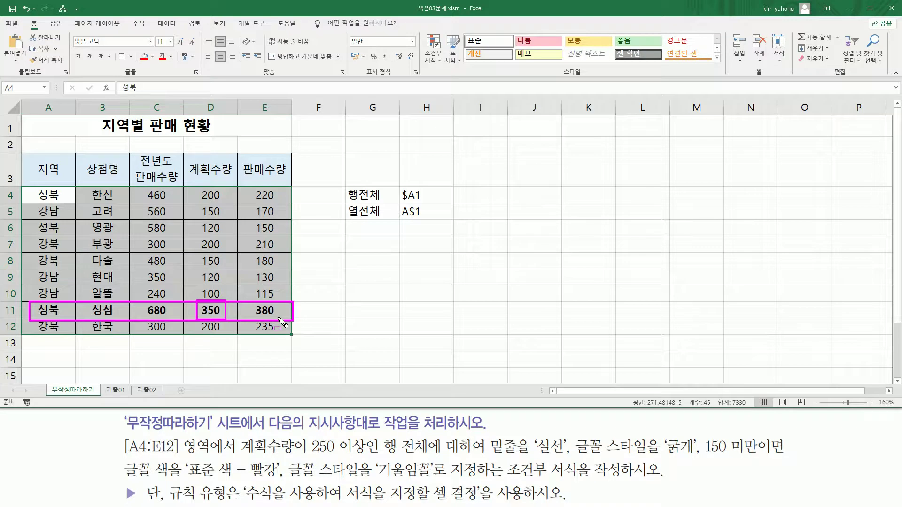
Enter the rule's formula =$D4>=250 as plain text in cell G7 for reference.
left_click(363, 247)
type("'=$D4>=250")
key("Return")
left_click(372, 245)
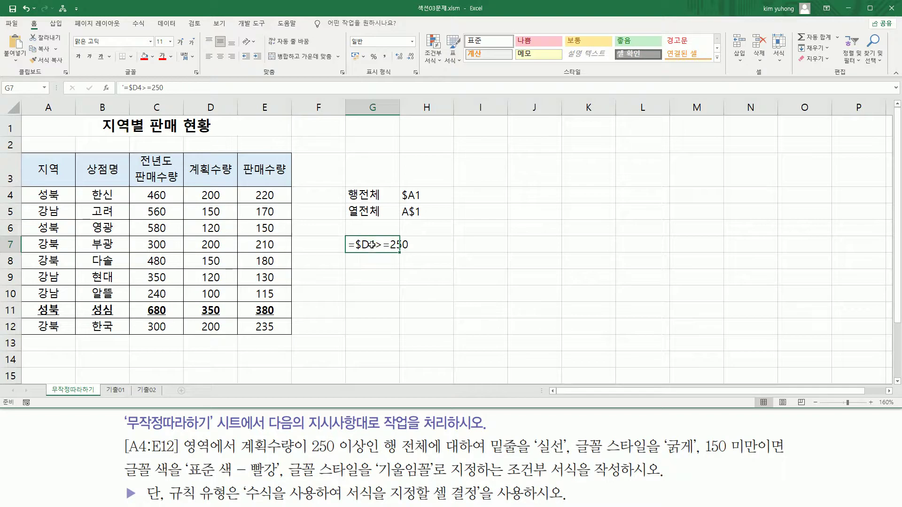
Change the font colour of the reference formula in G7 to red.
left_click(162, 56)
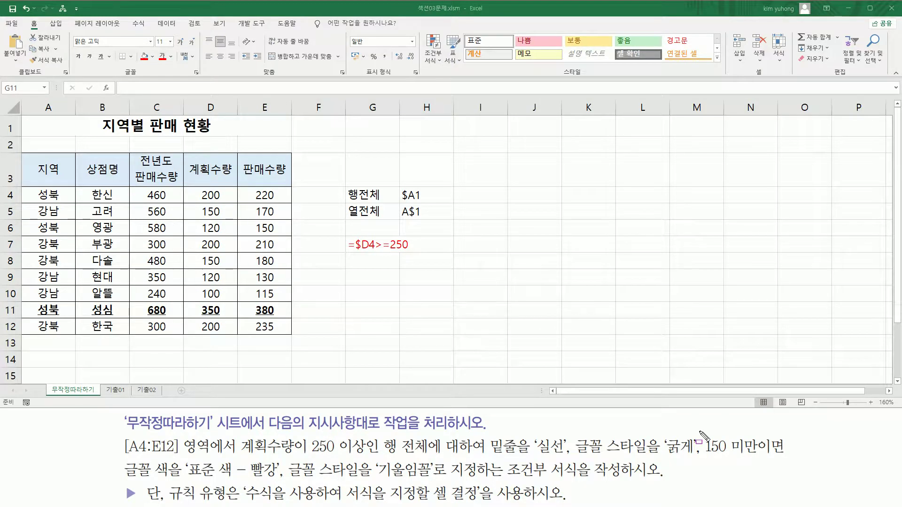
left_click_drag(700, 431, 700, 467)
left_click_drag(706, 456, 767, 456)
left_click_drag(118, 480, 432, 480)
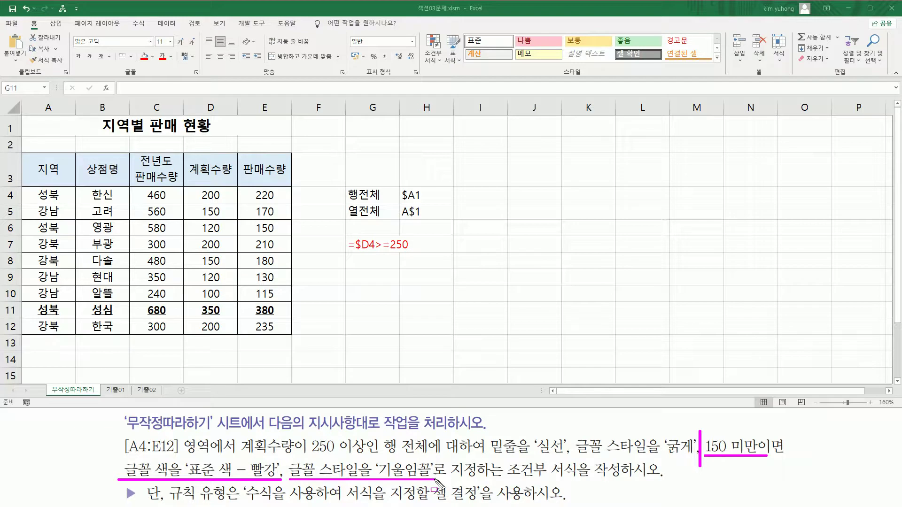
key("Escape")
Start a new conditional formatting rule for A4:E12 with the rule type 수식을 사용하여 서식을 지정할 셀 결정.
left_click_drag(48, 195, 264, 331)
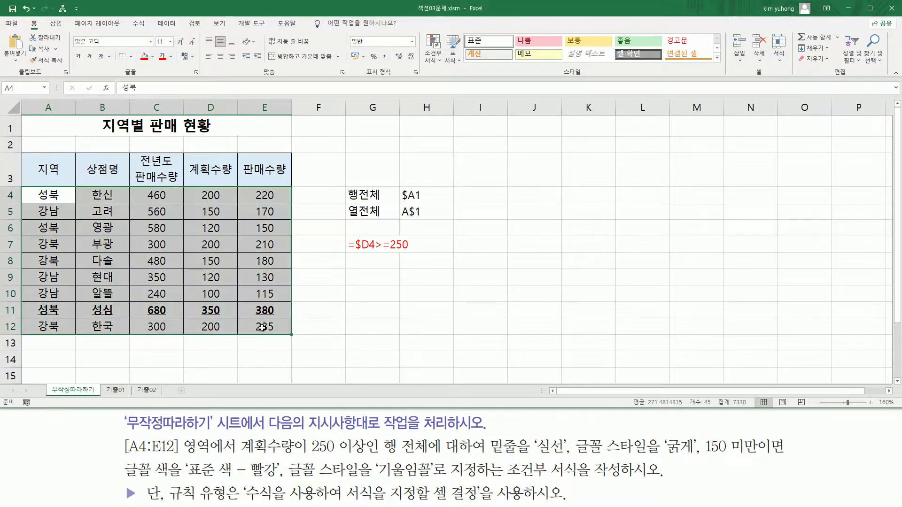
left_click(436, 63)
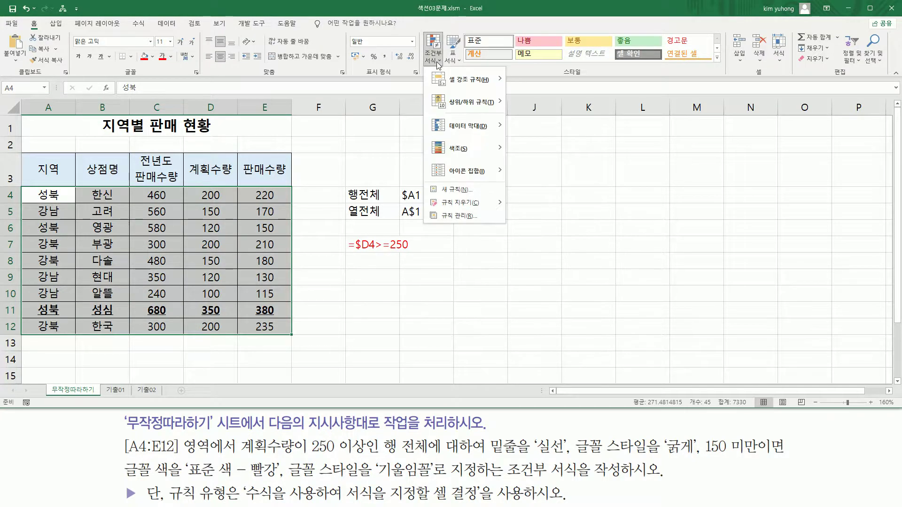
left_click(456, 191)
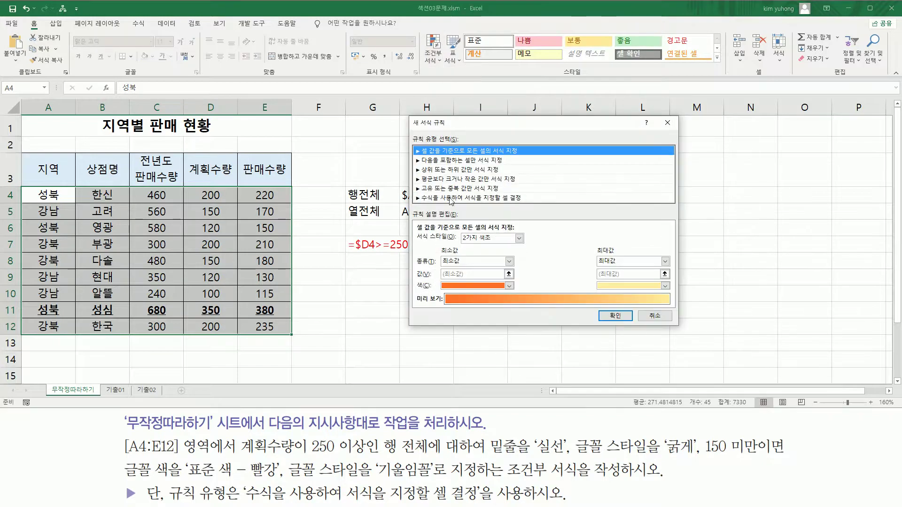
left_click(450, 197)
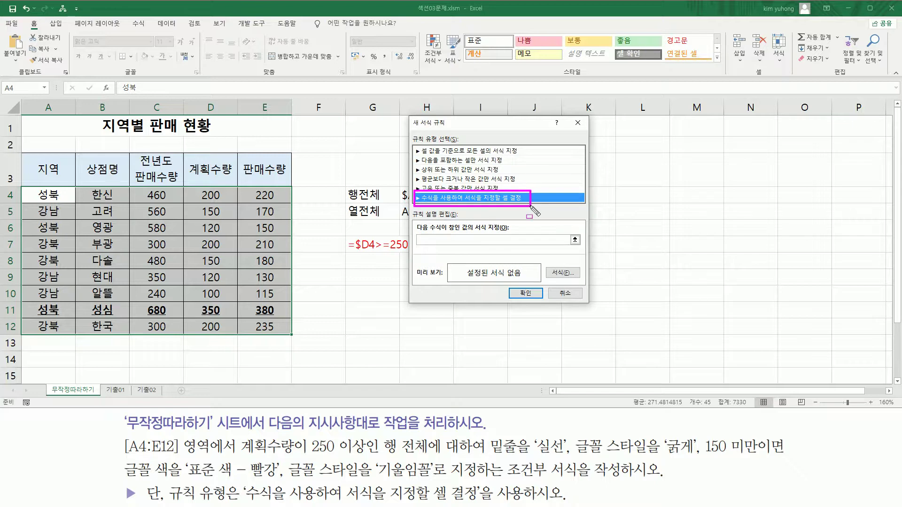
Enter the rule's formula =$D4<150, locking only the column of the first 계획수량 cell.
left_click(451, 240)
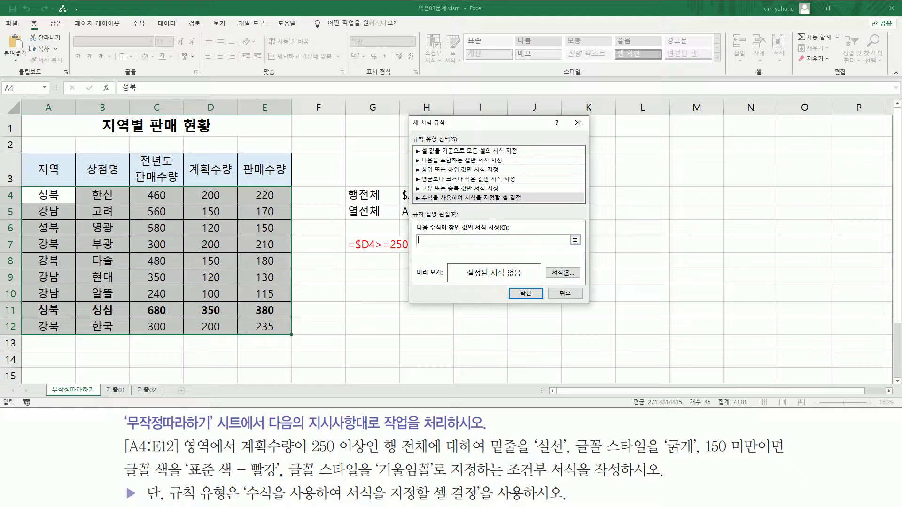
type("=")
left_click(214, 194)
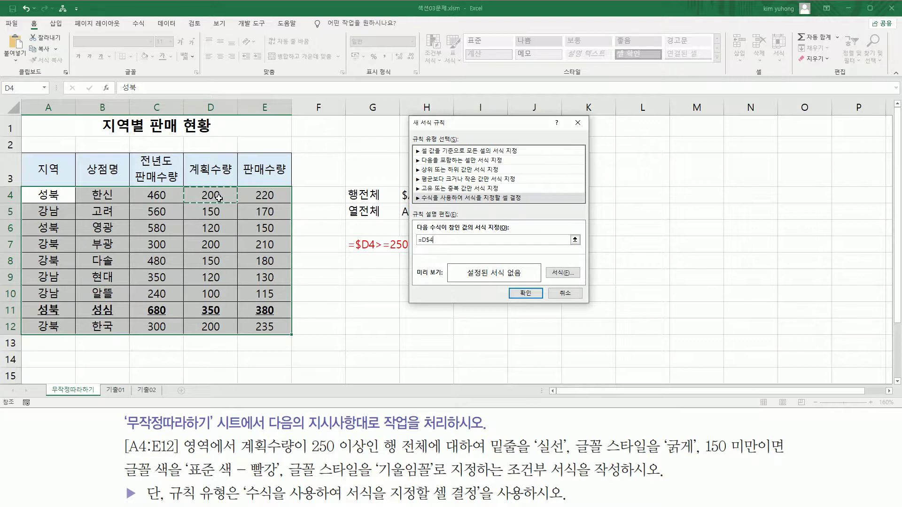
key("F4")
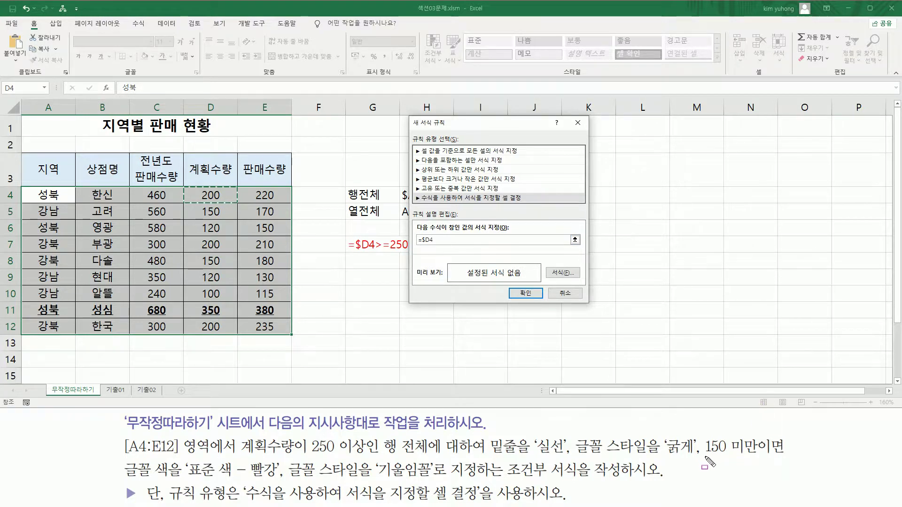
left_click_drag(706, 457, 762, 457)
left_click(479, 237)
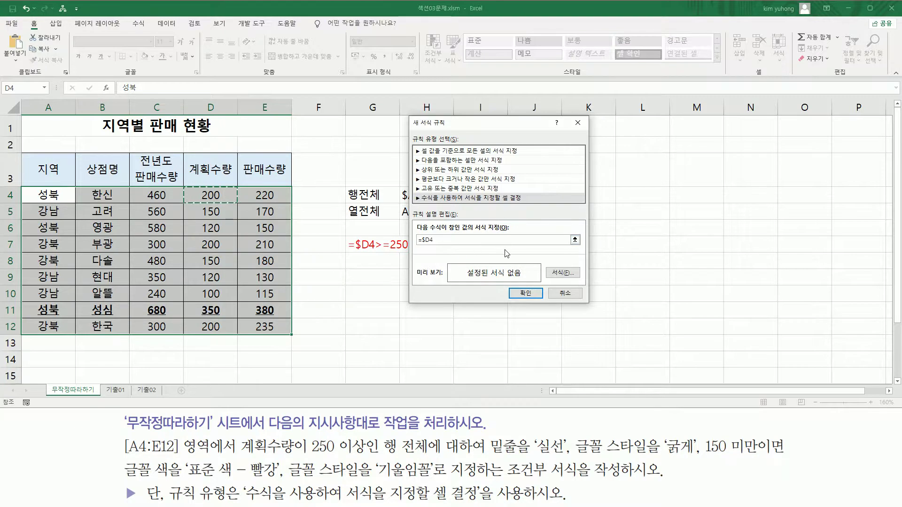
type("<150")
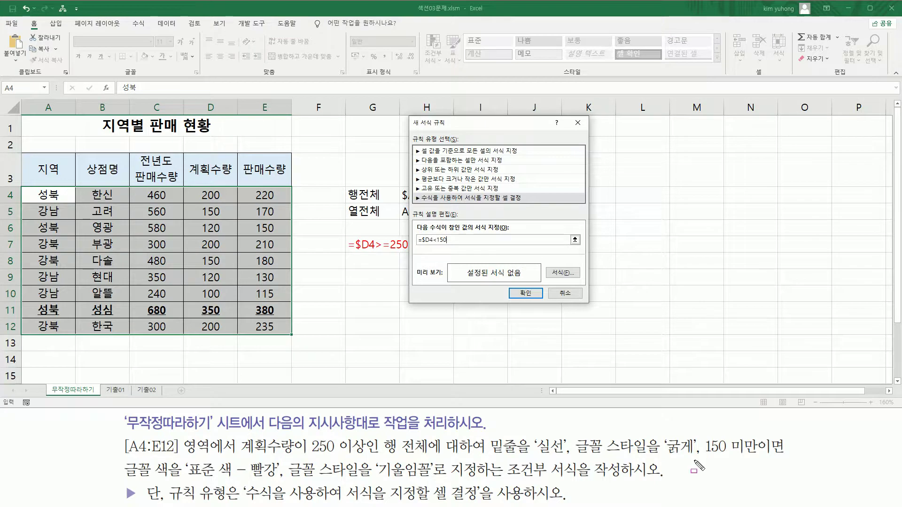
mouse_move(702, 455)
left_mouse_down()
mouse_move(773, 455)
mouse_move(769, 437)
left_mouse_up()
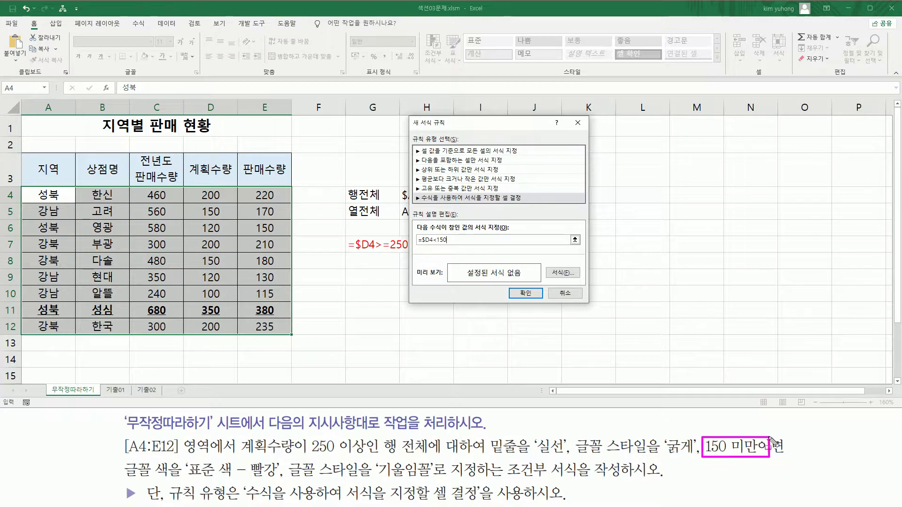
Set the rule's format to the font style 기울임꼴 and the standard font colour 빨강.
left_click_drag(548, 262, 581, 280)
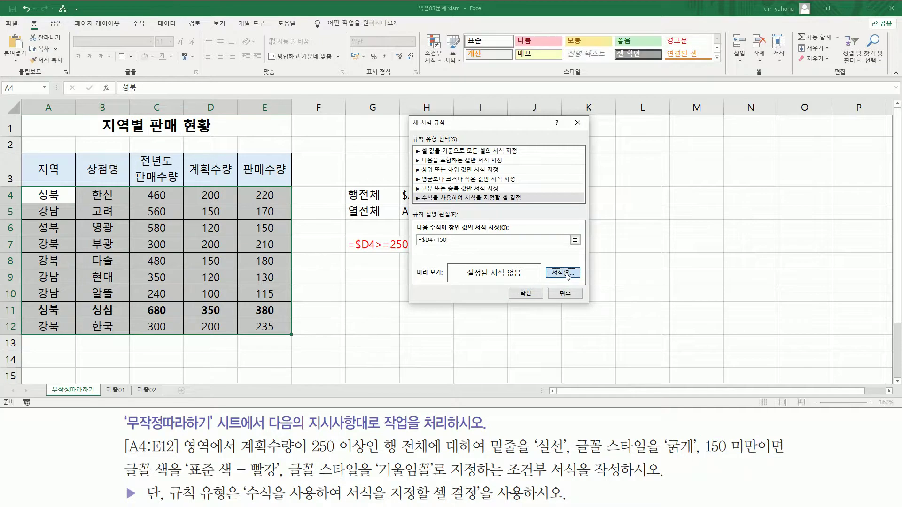
left_click(566, 273)
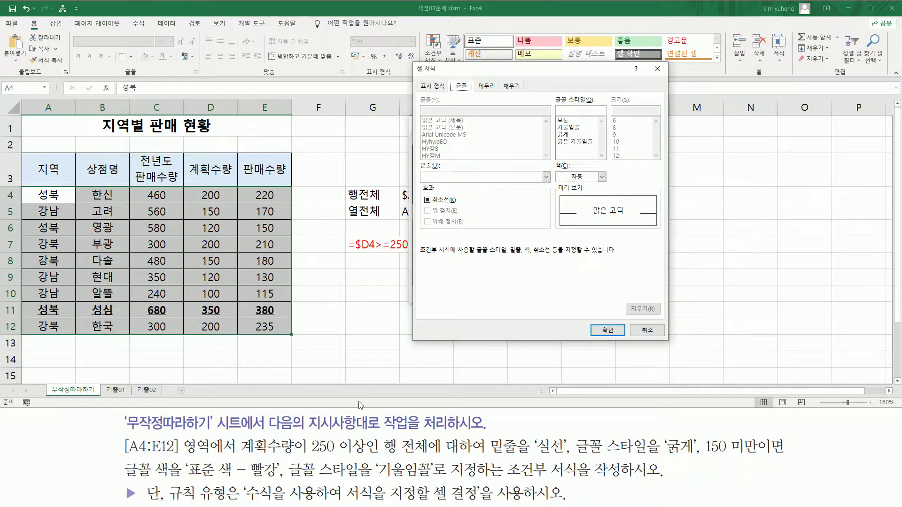
left_click_drag(122, 477, 275, 478)
left_click_drag(121, 461, 281, 477)
mouse_move(557, 162)
left_mouse_down()
mouse_move(567, 178)
mouse_move(609, 183)
left_mouse_up()
left_click_drag(291, 457, 433, 480)
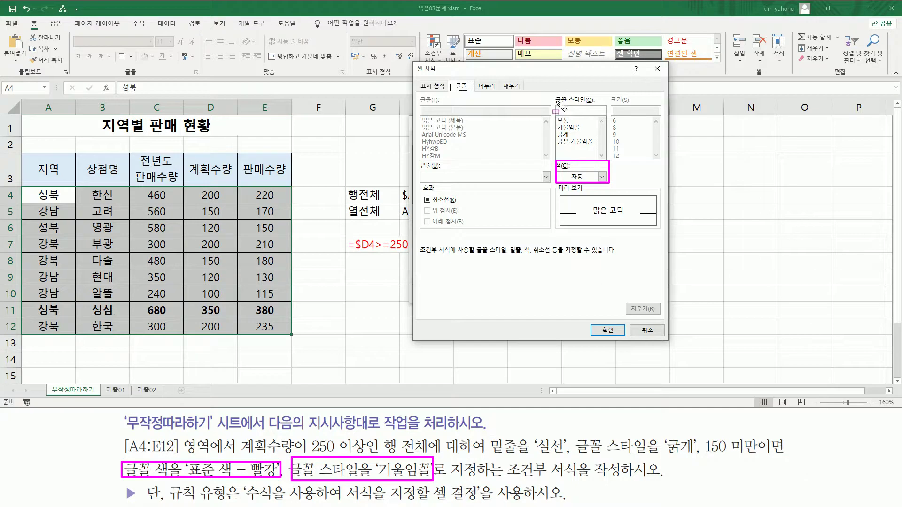
left_click_drag(552, 93, 604, 159)
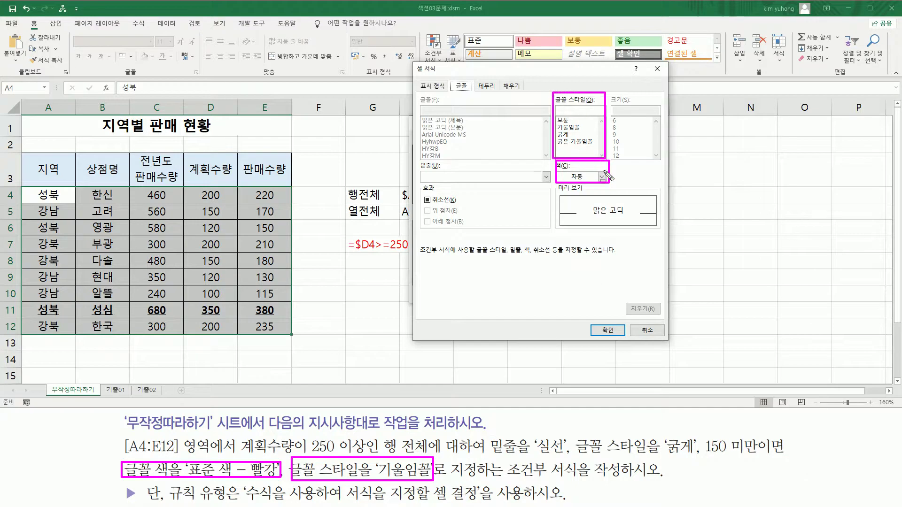
key("Escape")
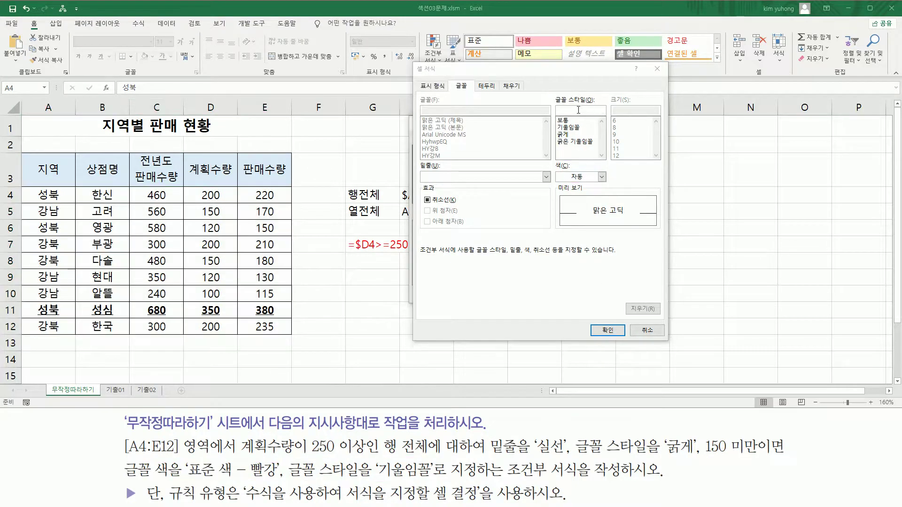
left_click(580, 128)
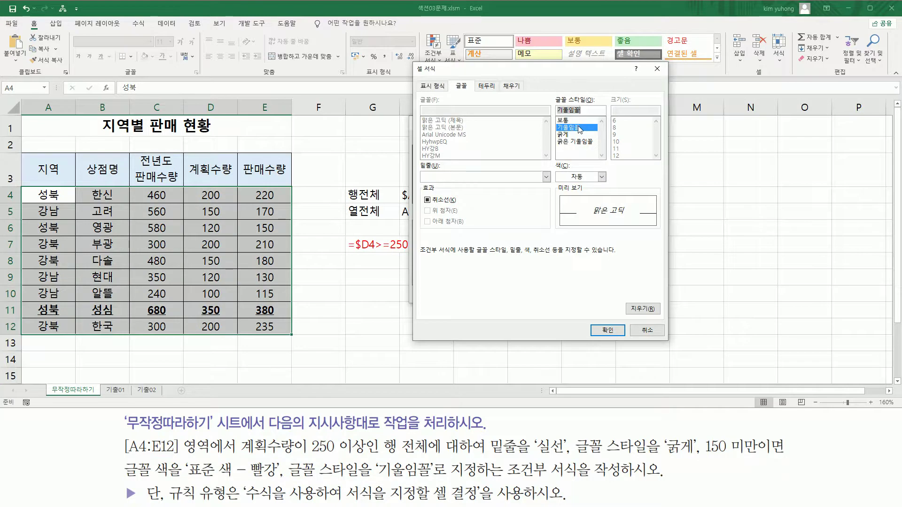
left_click(581, 177)
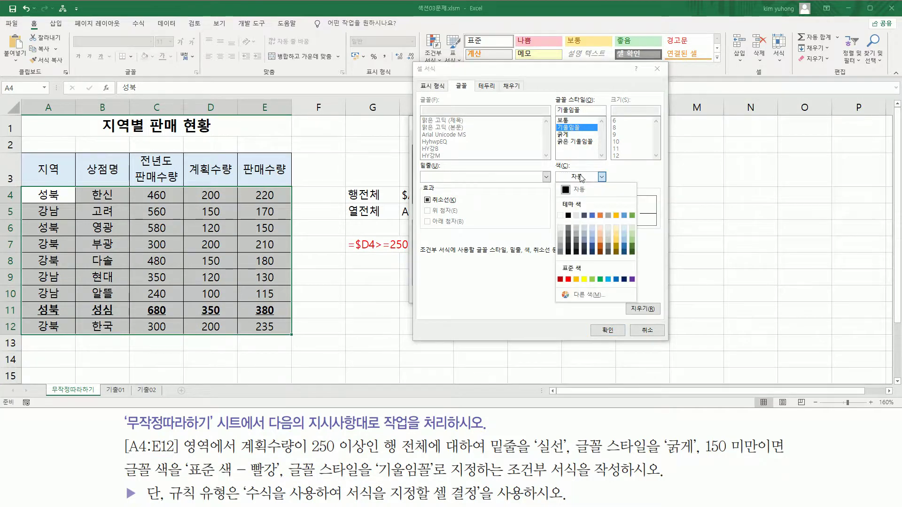
left_click(568, 280)
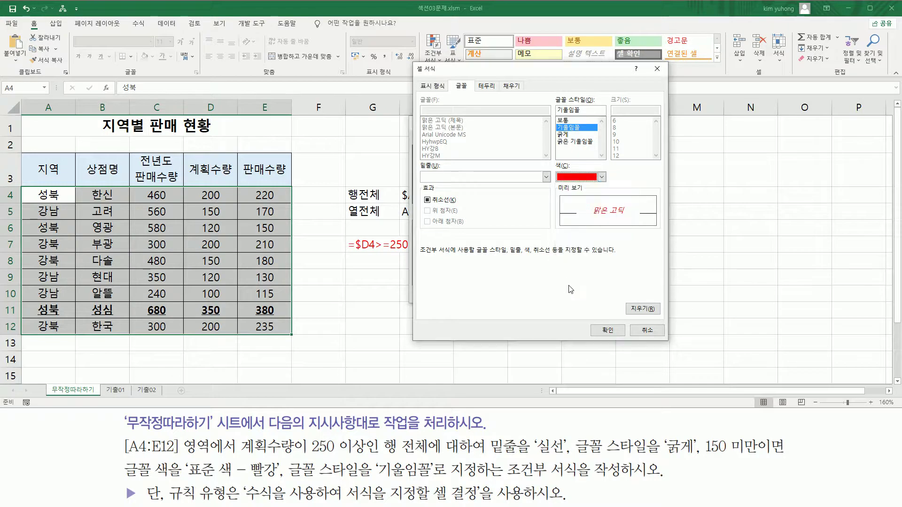
left_click(607, 330)
Apply the new =$D4<150 rule to the selected range.
left_click_drag(412, 230, 467, 243)
left_click_drag(543, 263, 584, 278)
left_click_drag(509, 285, 540, 298)
left_click(524, 294)
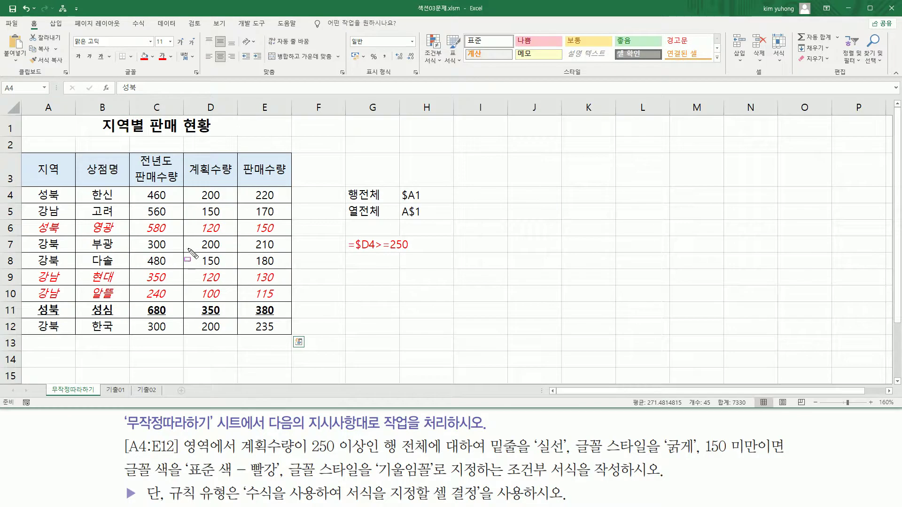
left_click_drag(196, 219, 230, 237)
left_click_drag(199, 270, 228, 298)
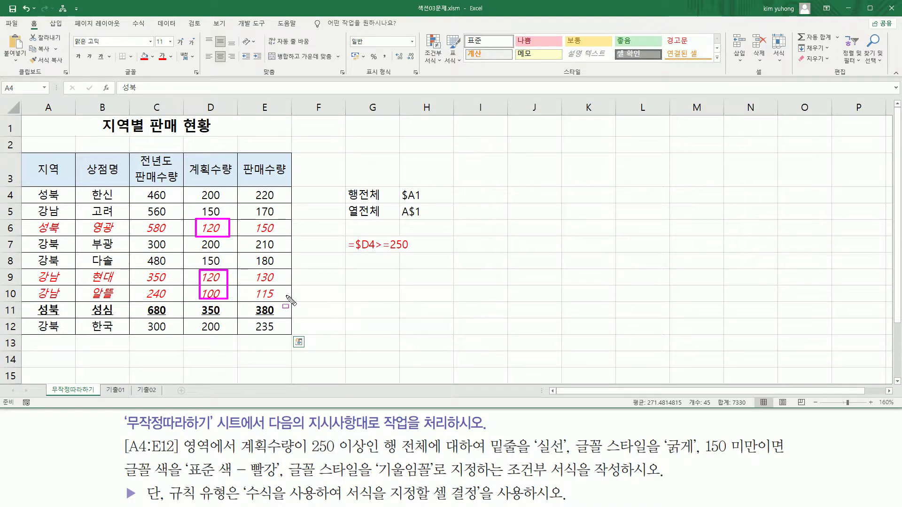
key("Escape")
Enter the formula =$D4<150 as plain text in cell G8 for reference and colour it red.
left_click(395, 261)
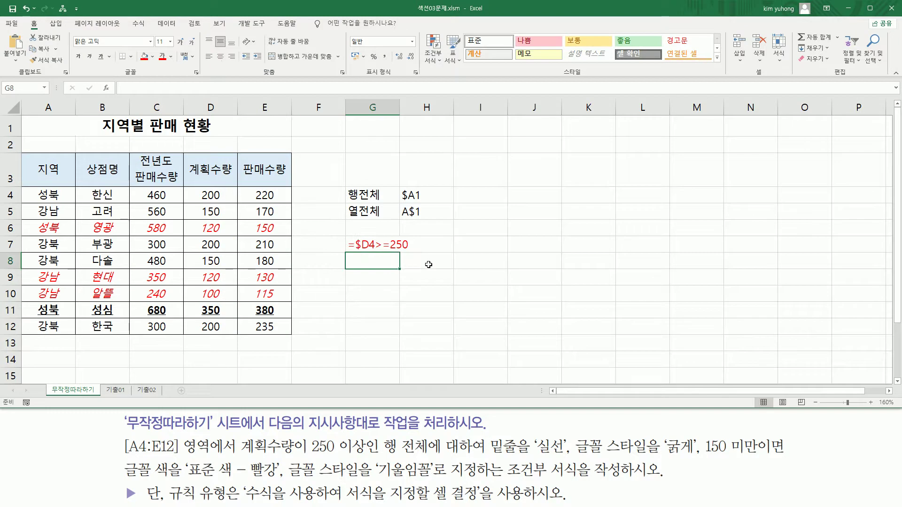
type("=$D4<150")
key("Return")
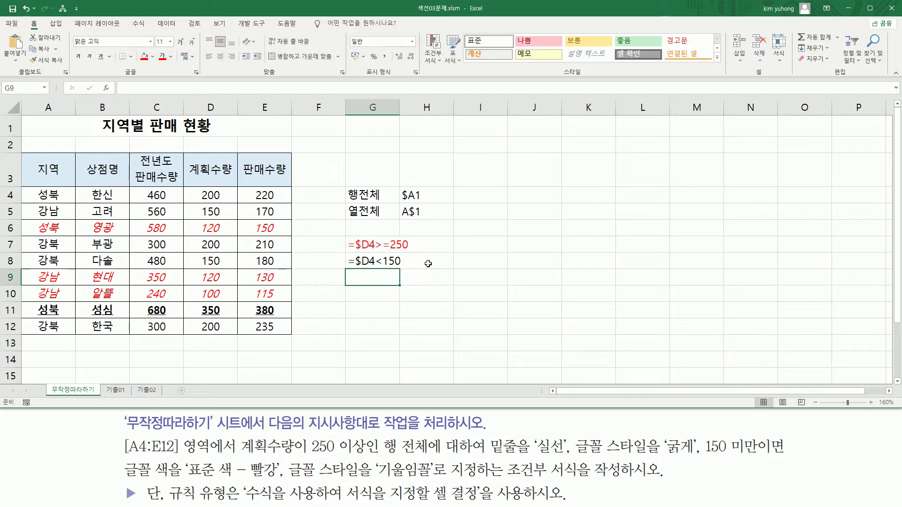
left_click(380, 260)
left_click(162, 56)
left_click(385, 298)
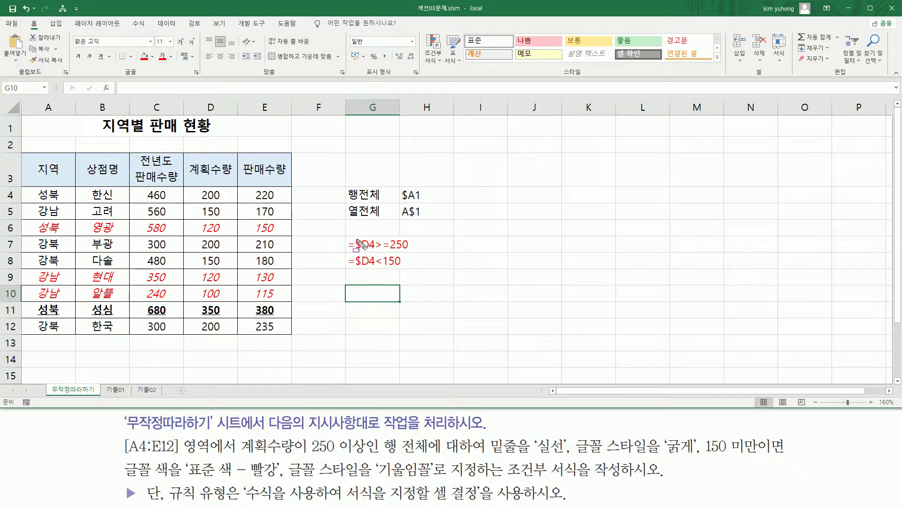
mouse_move(341, 233)
left_mouse_down()
mouse_move(427, 256)
mouse_move(427, 276)
left_mouse_up()
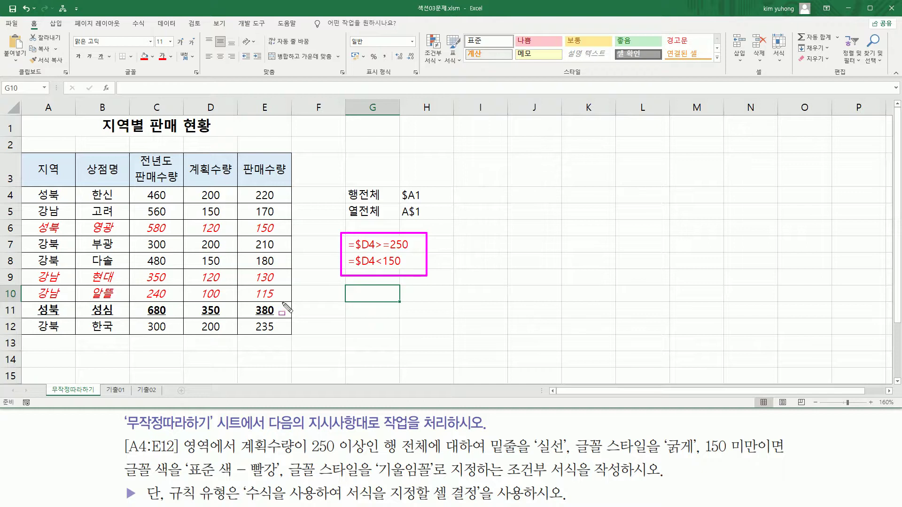
mouse_move(356, 231)
left_mouse_down()
mouse_move(362, 279)
mouse_move(376, 279)
mouse_move(370, 275)
left_mouse_up()
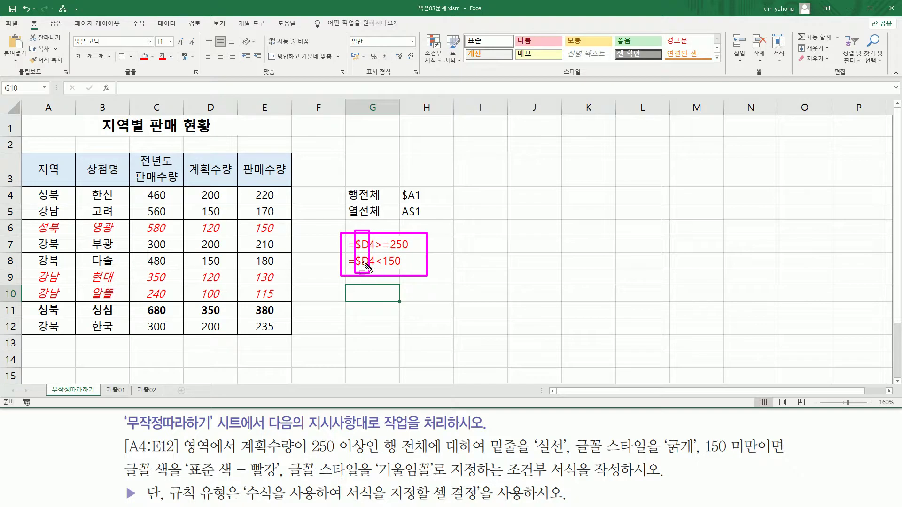
mouse_move(198, 188)
left_mouse_down()
mouse_move(222, 201)
mouse_move(221, 266)
mouse_move(200, 284)
mouse_move(227, 331)
left_mouse_up()
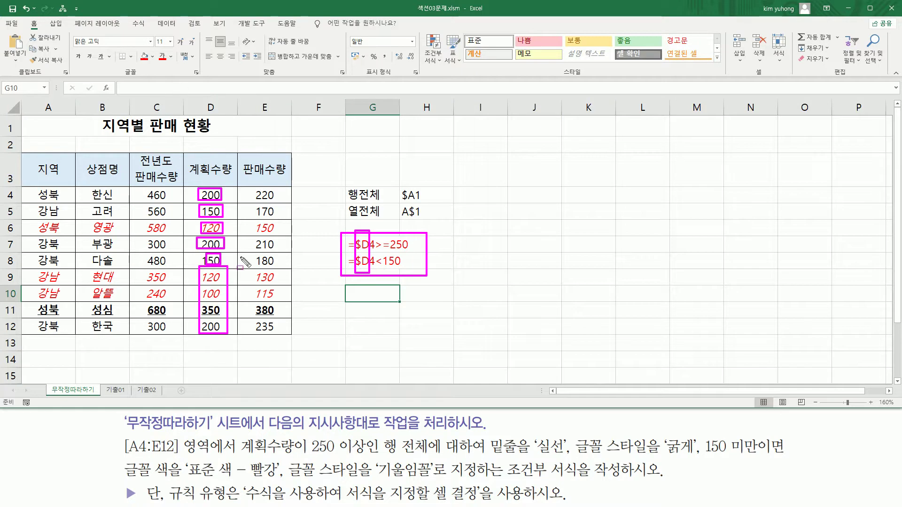
left_click_drag(198, 99, 220, 111)
mouse_move(188, 186)
left_mouse_down()
mouse_move(240, 347)
mouse_move(235, 340)
left_mouse_up()
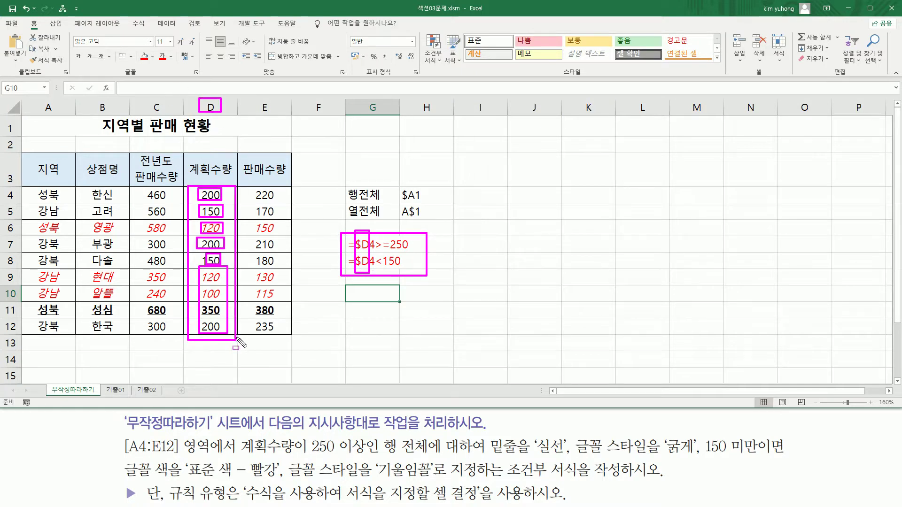
key("Escape")
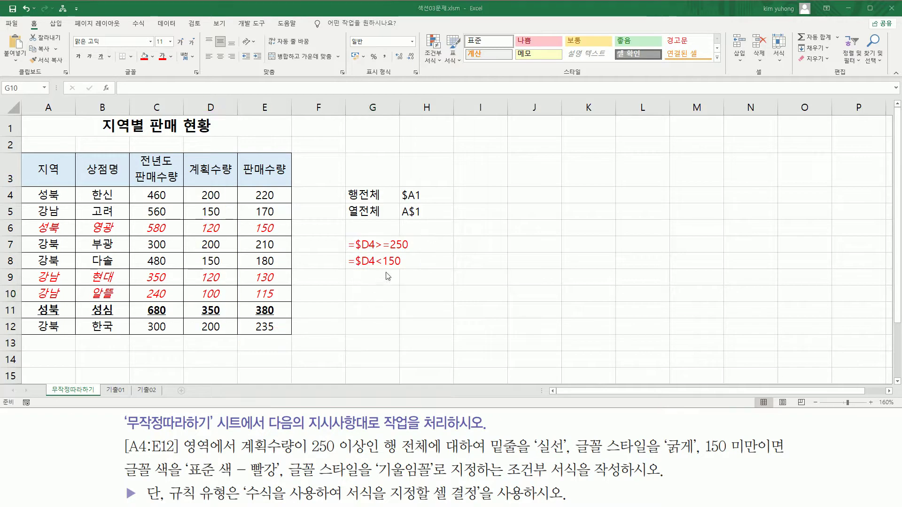
left_click_drag(345, 183, 437, 221)
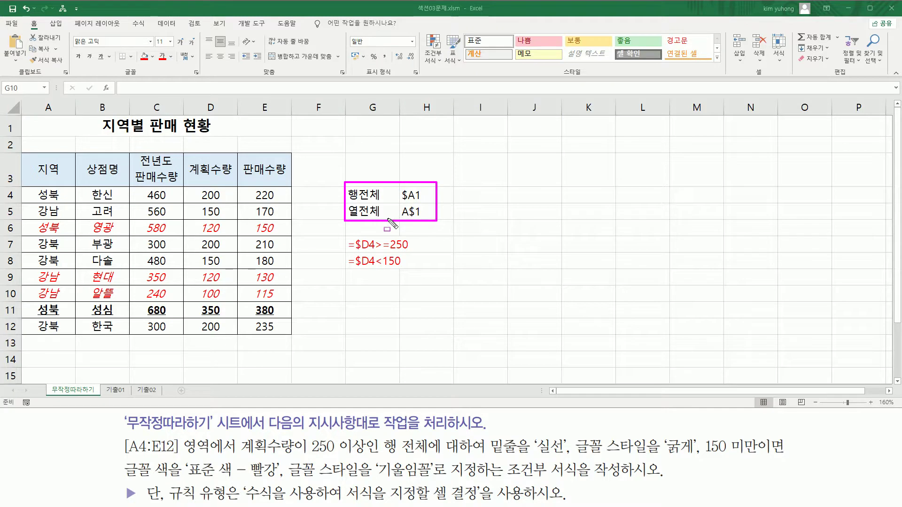
key("Escape")
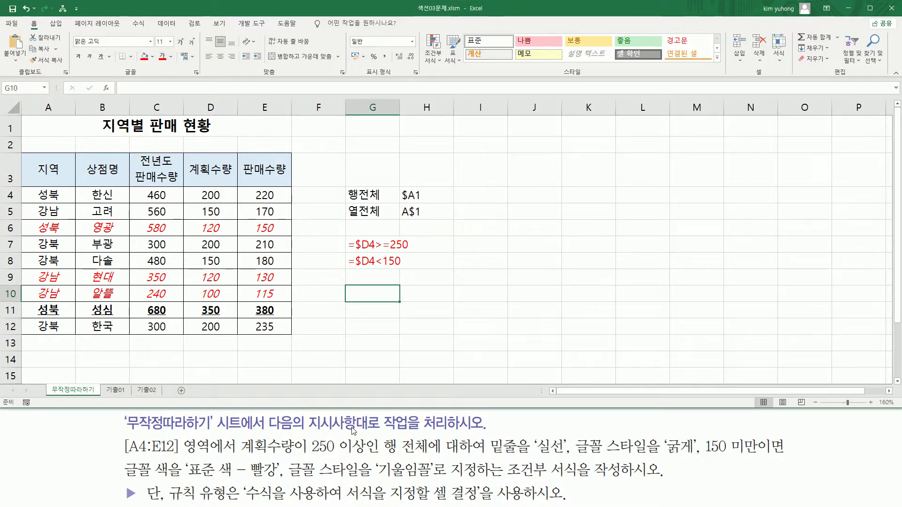
Open the conditional formatting rules manager for A4:E12 and review each rule's formula, format and applied range.
left_click(159, 245)
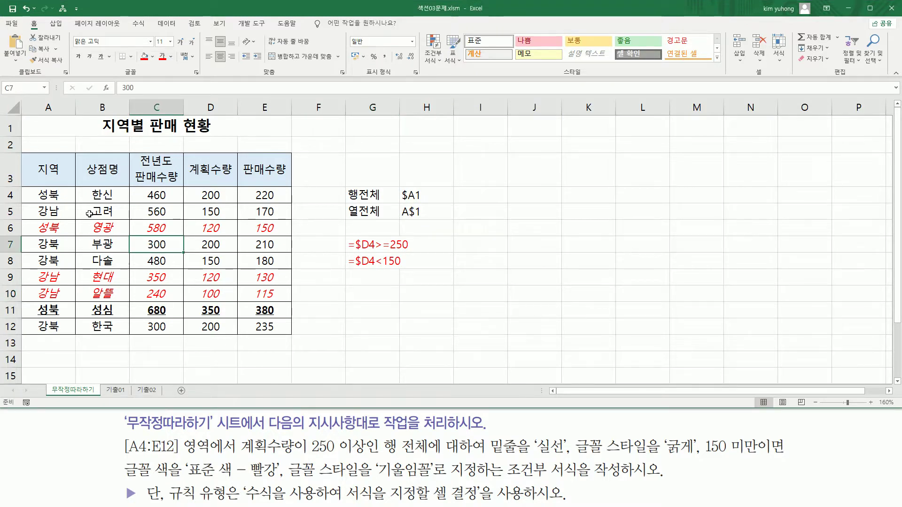
left_click_drag(53, 197, 263, 331)
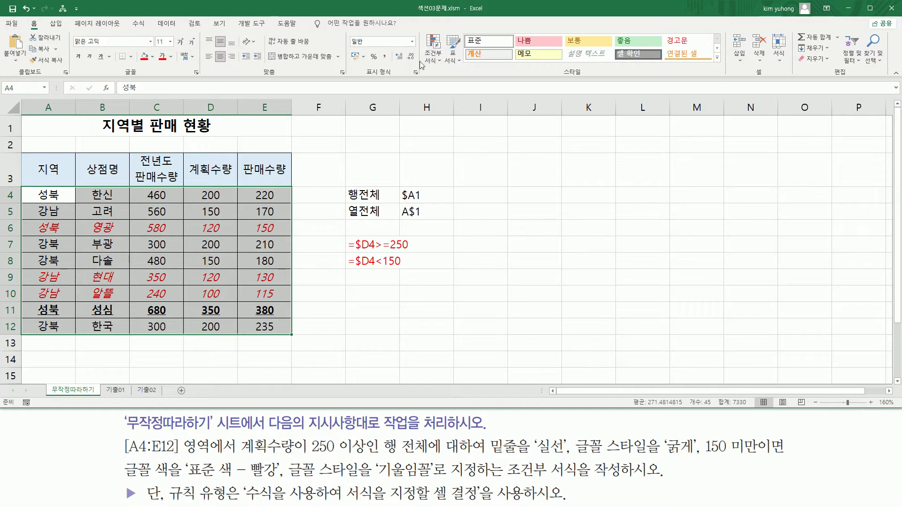
left_click(435, 61)
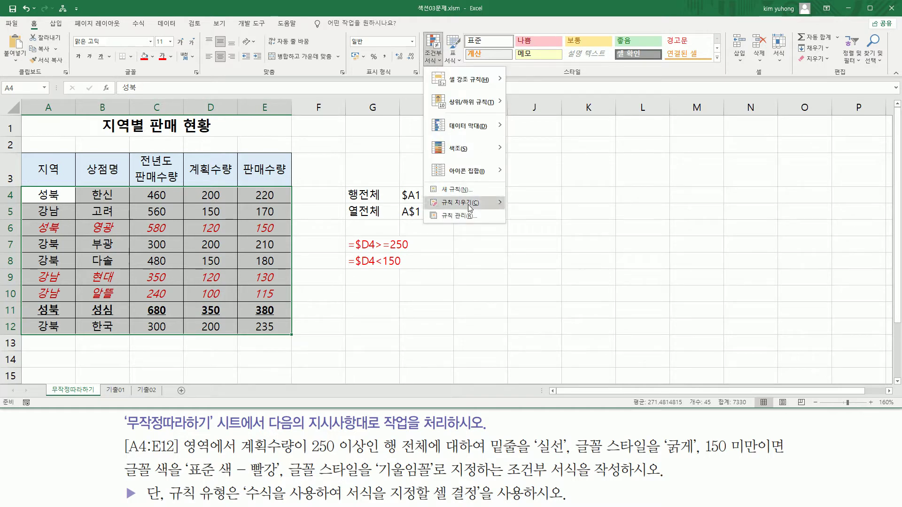
left_click(461, 217)
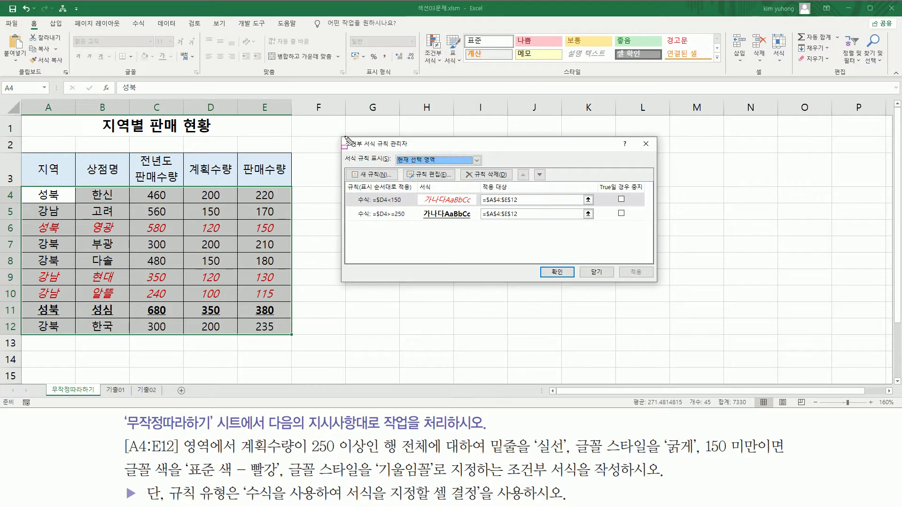
mouse_move(340, 136)
left_mouse_down()
mouse_move(490, 267)
mouse_move(660, 283)
left_mouse_up()
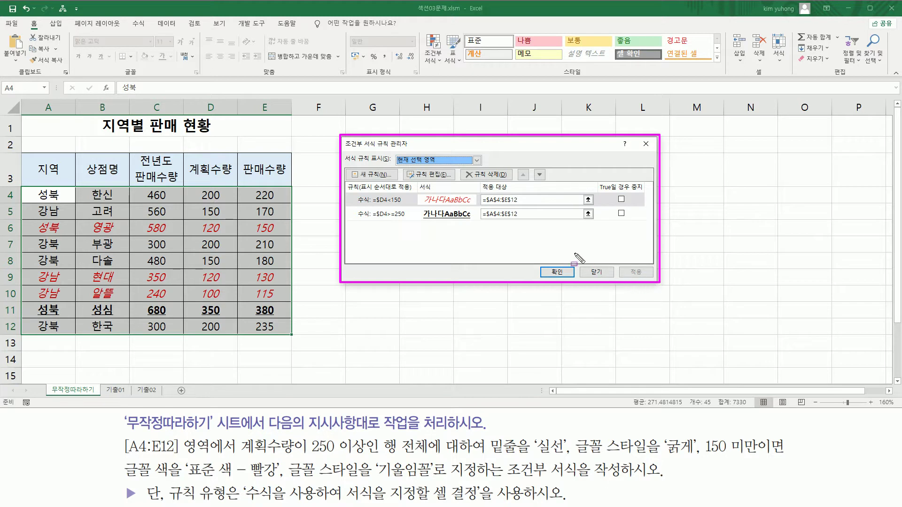
left_click_drag(351, 193, 595, 206)
mouse_move(353, 208)
left_mouse_down()
mouse_move(547, 226)
mouse_move(596, 221)
left_mouse_up()
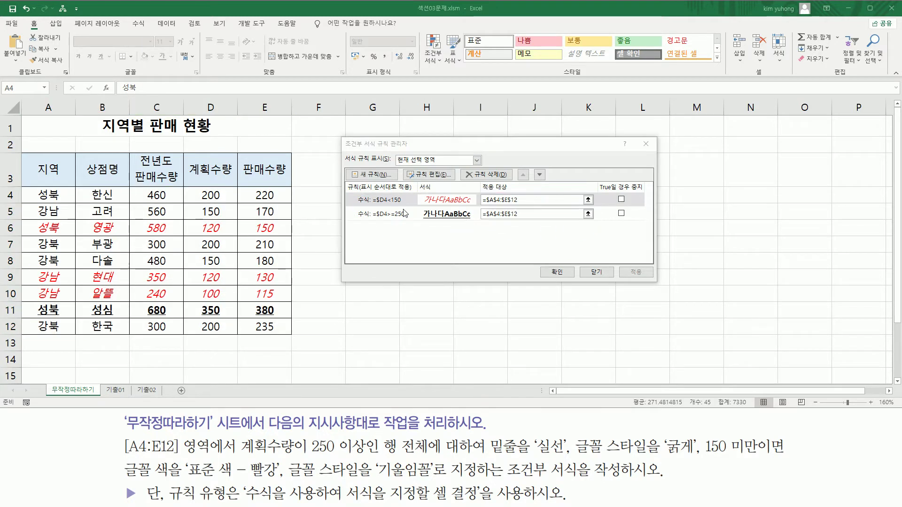
Open the =$D4<150 rule for editing, check its formula and format settings, and cancel the edit.
left_click(389, 215)
left_click(396, 201)
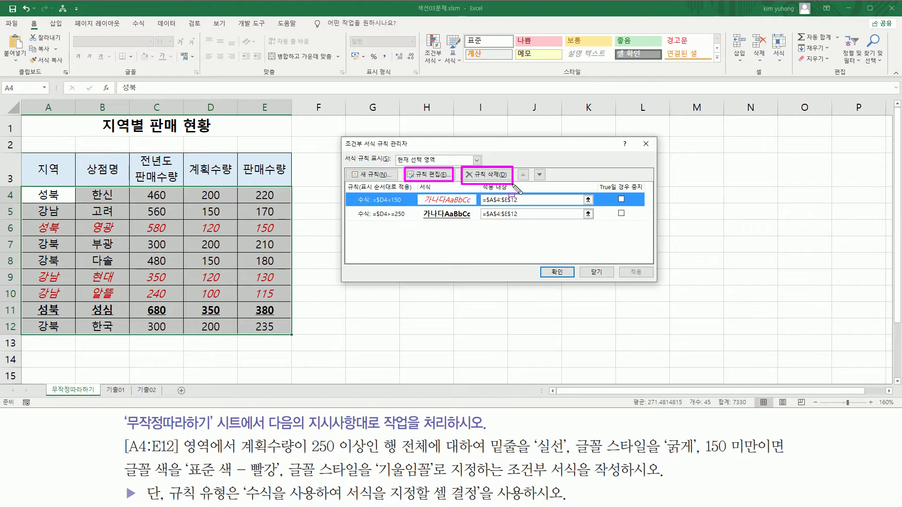
left_click(429, 174)
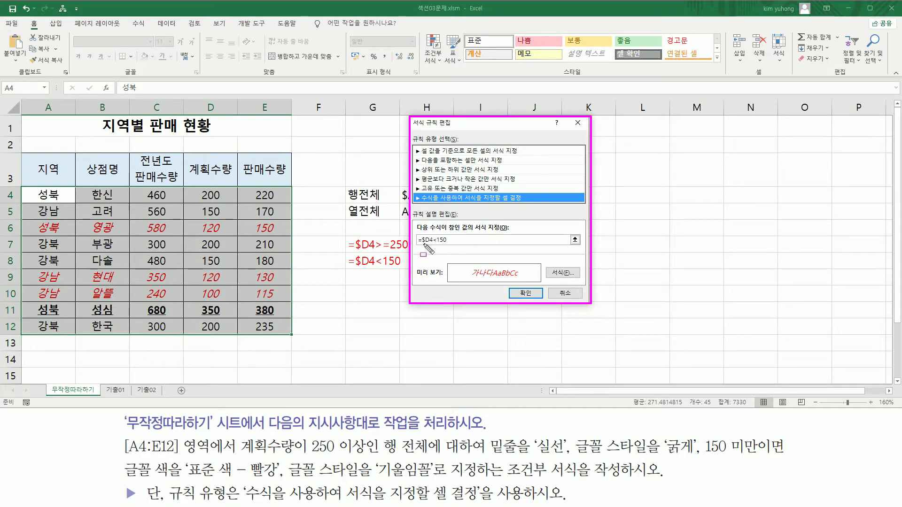
left_click_drag(419, 245, 449, 246)
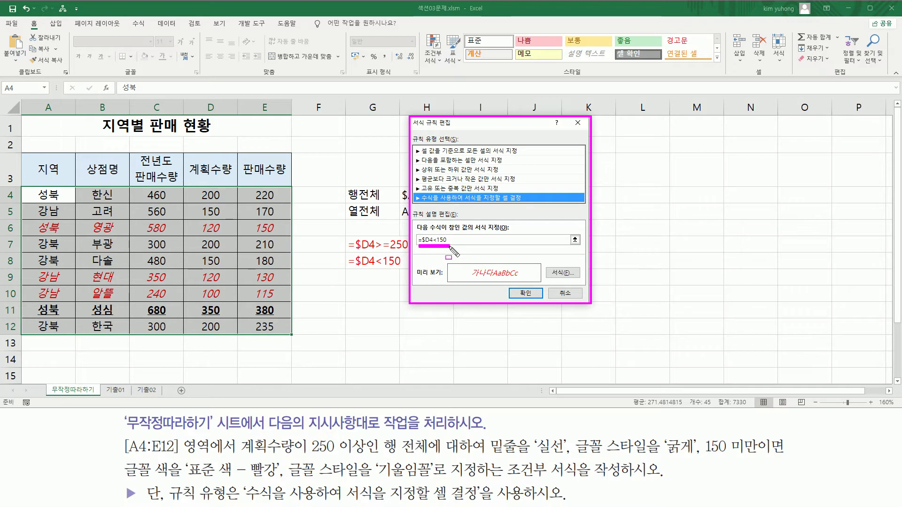
left_click_drag(543, 263, 585, 281)
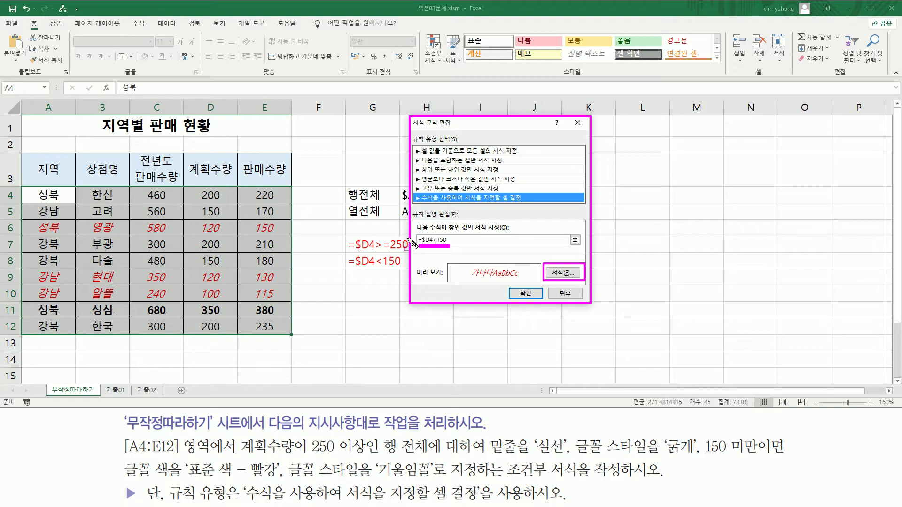
key("Escape")
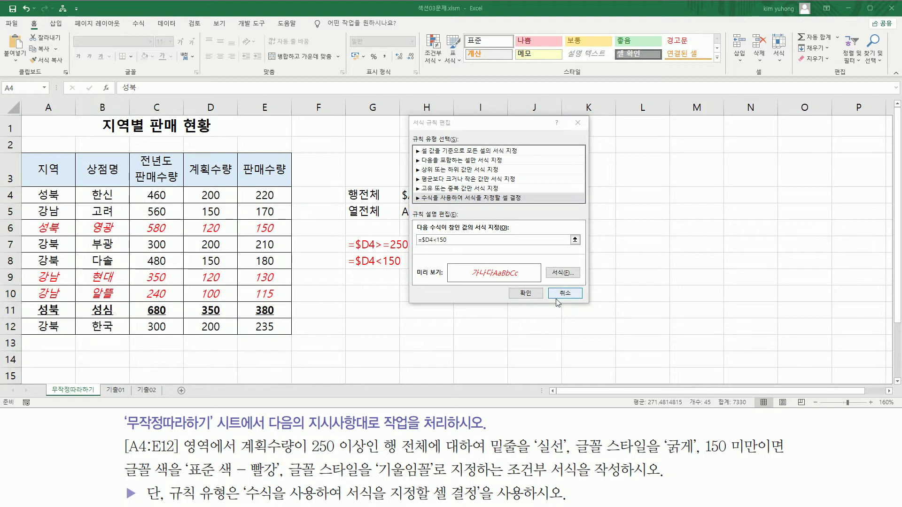
key("Return")
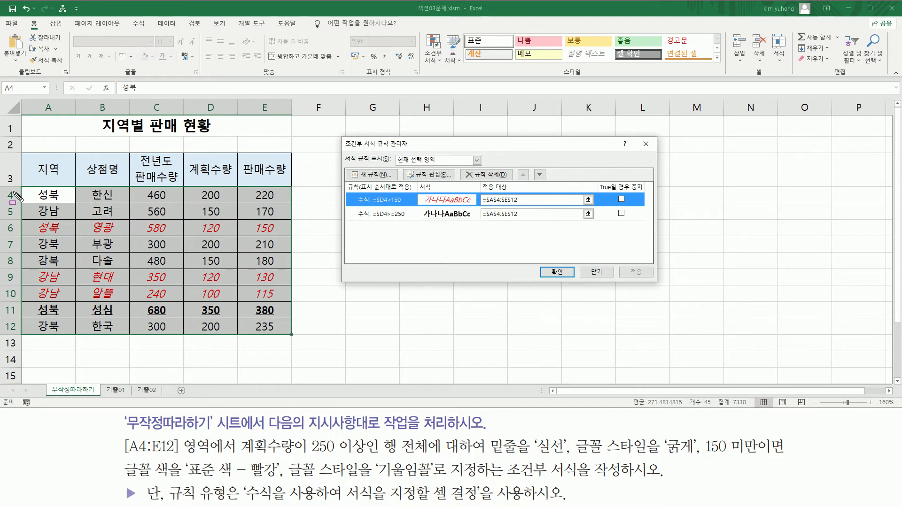
Examine the rule deletion option for the =$D4<150 rule on A4:E12 and close the rules manager without changes.
mouse_move(20, 188)
left_mouse_down()
mouse_move(322, 328)
mouse_move(305, 343)
mouse_move(301, 336)
left_mouse_up()
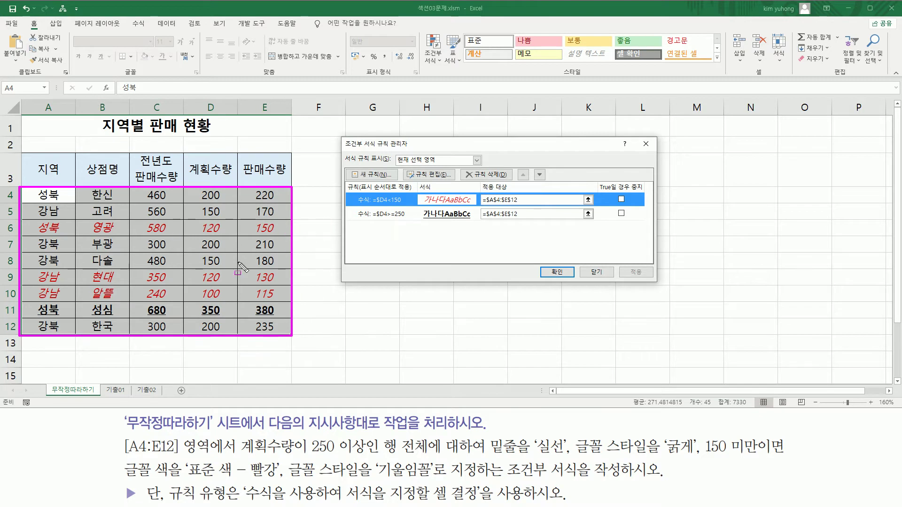
mouse_move(361, 192)
left_mouse_down()
mouse_move(376, 203)
mouse_move(572, 204)
left_mouse_up()
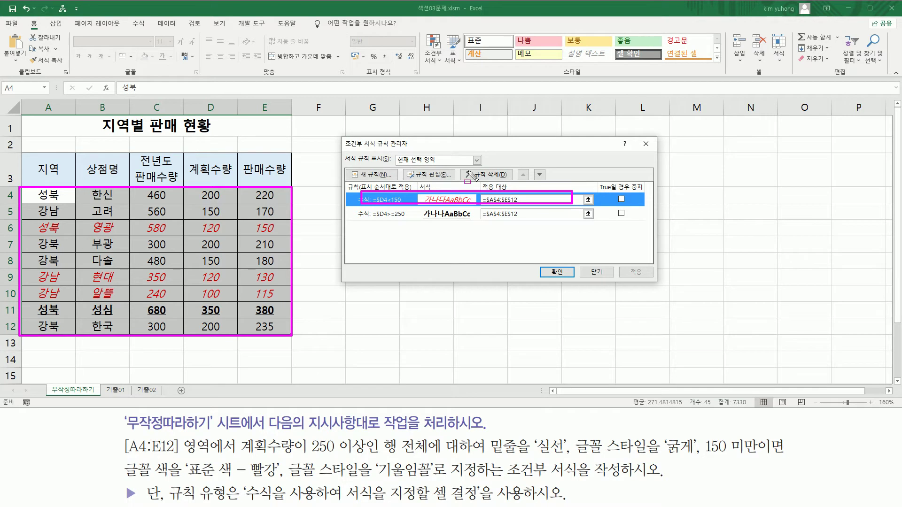
left_click_drag(464, 167, 516, 183)
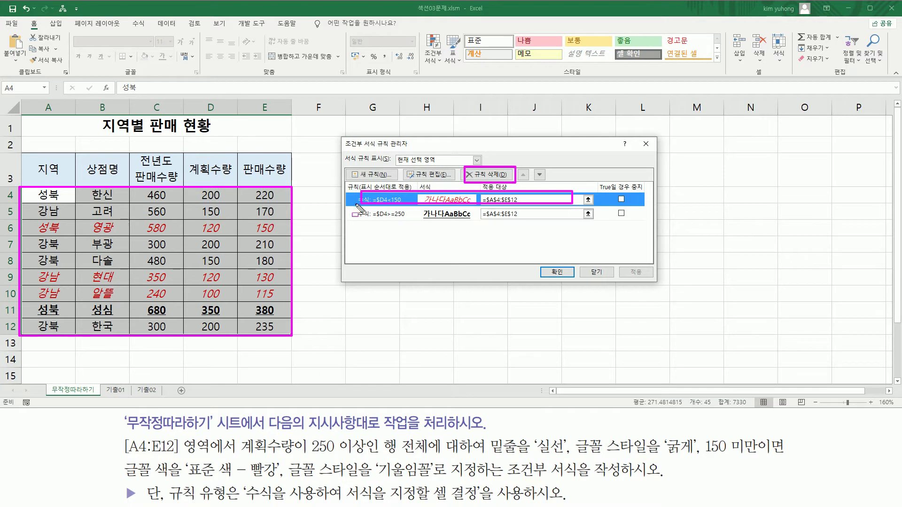
left_click_drag(359, 199, 591, 200)
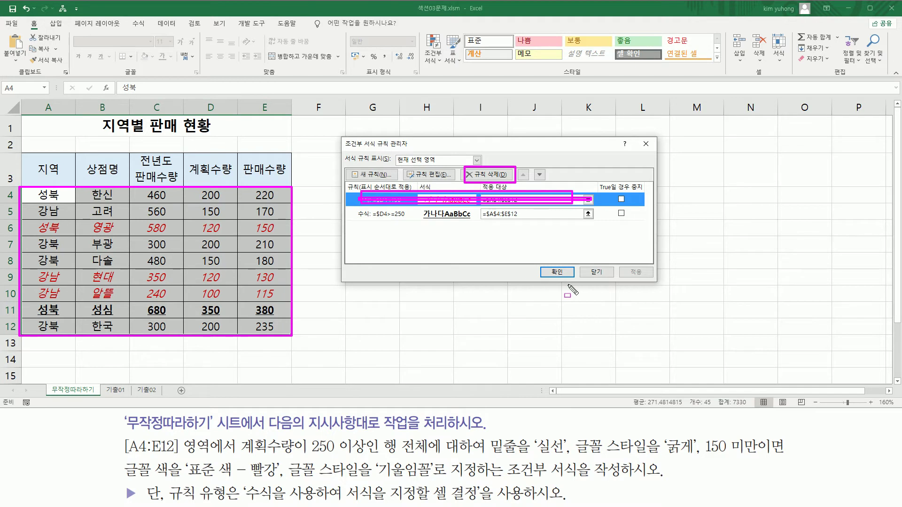
key("Escape")
left_click(595, 274)
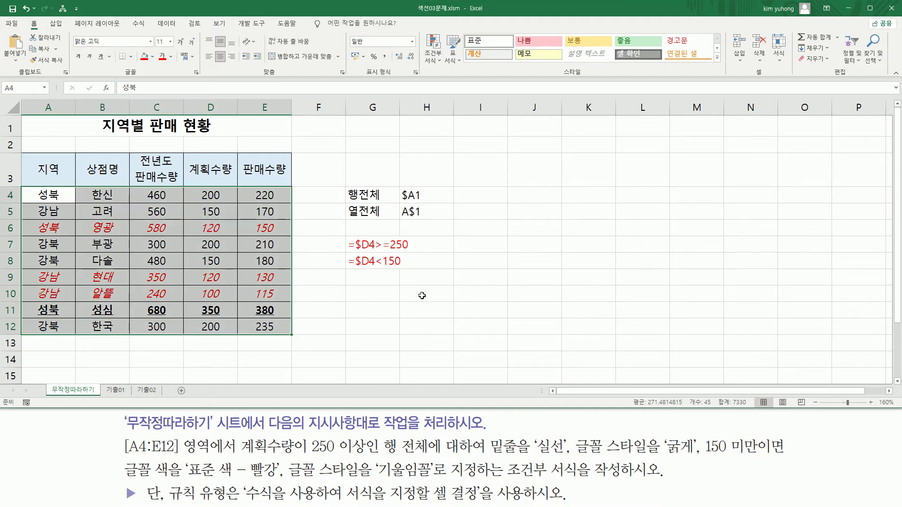
left_click(384, 286)
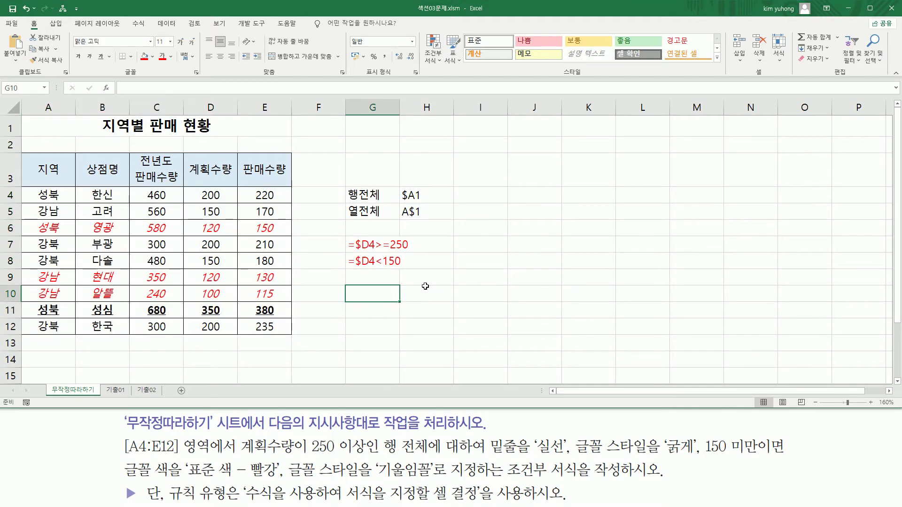
left_click(435, 61)
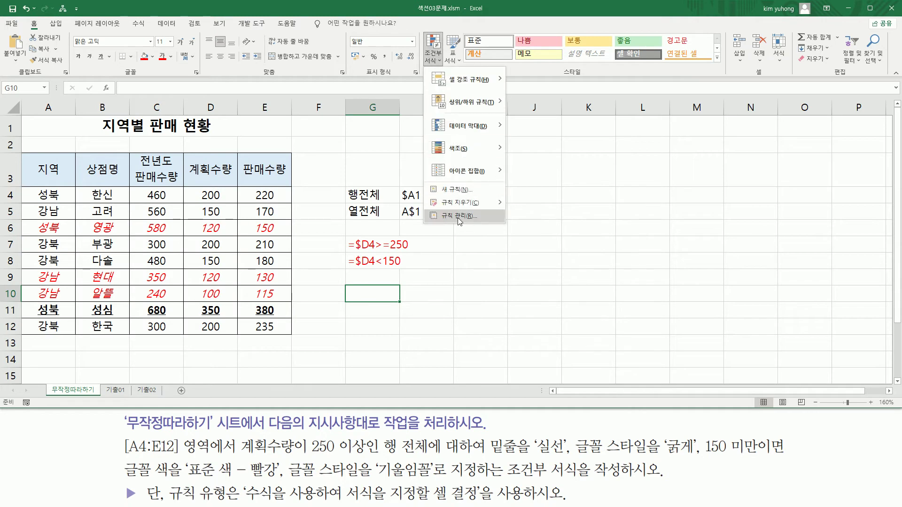
left_click(370, 290)
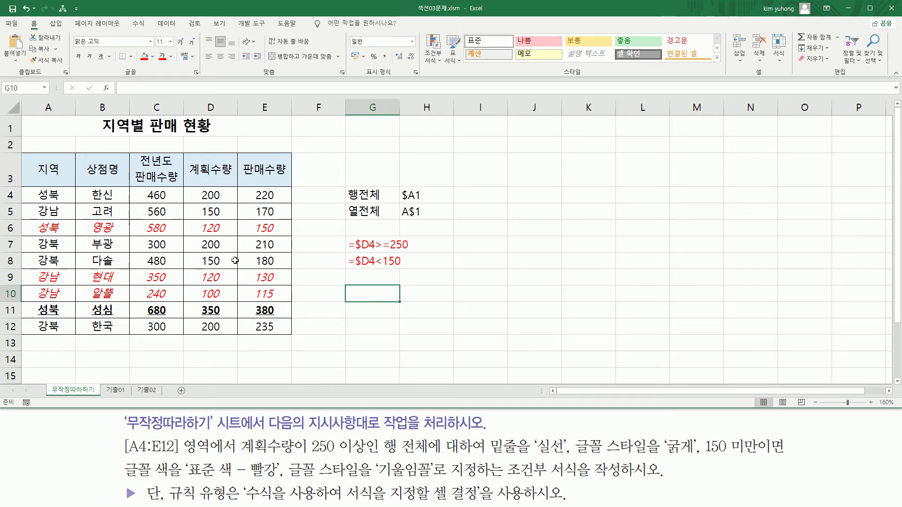
mouse_move(341, 182)
left_mouse_down()
mouse_move(353, 203)
mouse_move(450, 221)
left_mouse_up()
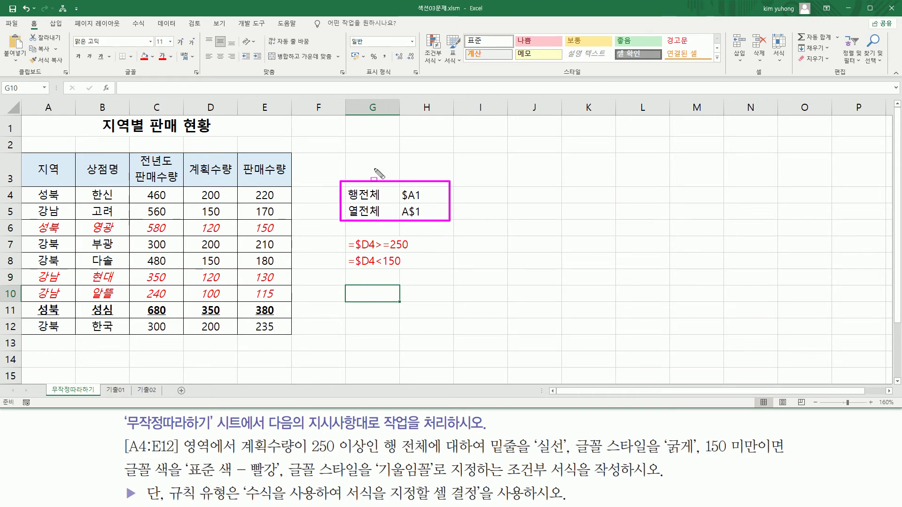